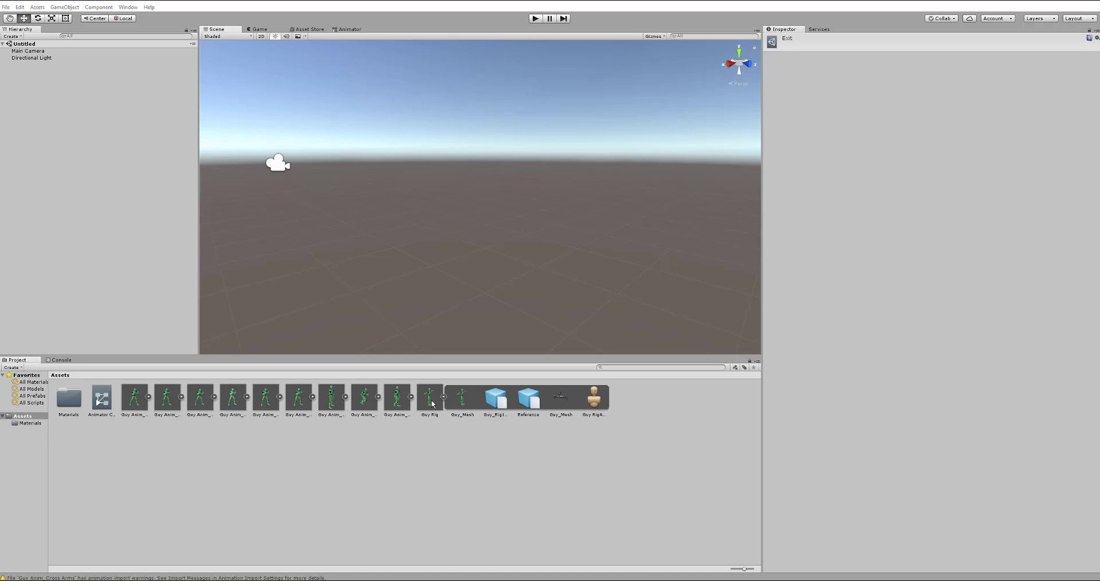
drag(431, 404, 501, 201)
mouse_move(643, 243)
right_down()
mouse_move(559, 236)
mouse_move(653, 243)
right_up()
scroll(653, 243, down, 3)
middle_drag(506, 213, 353, 205)
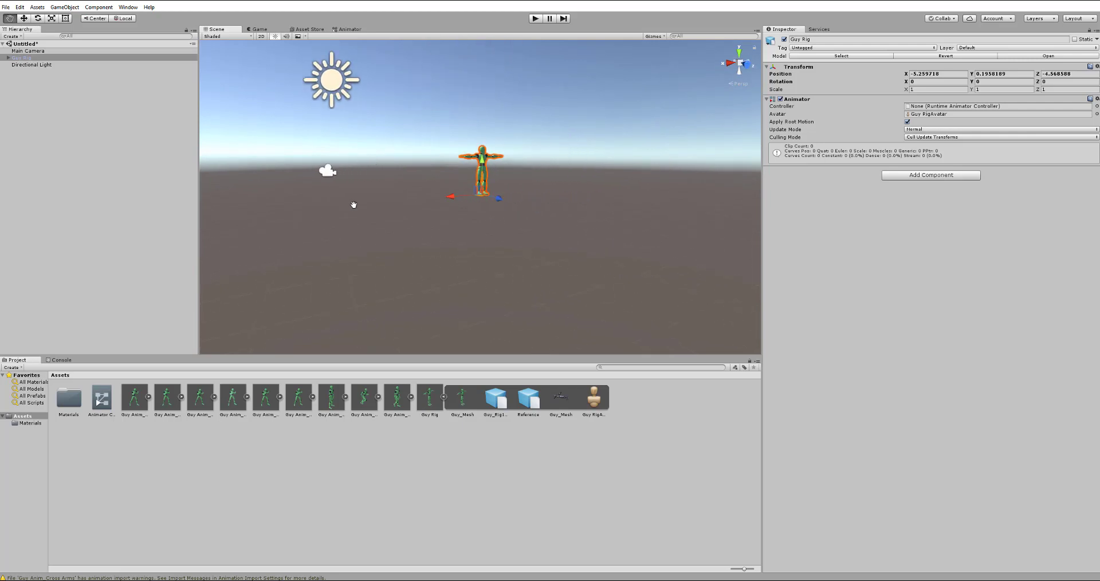
right_drag(354, 204, 619, 204)
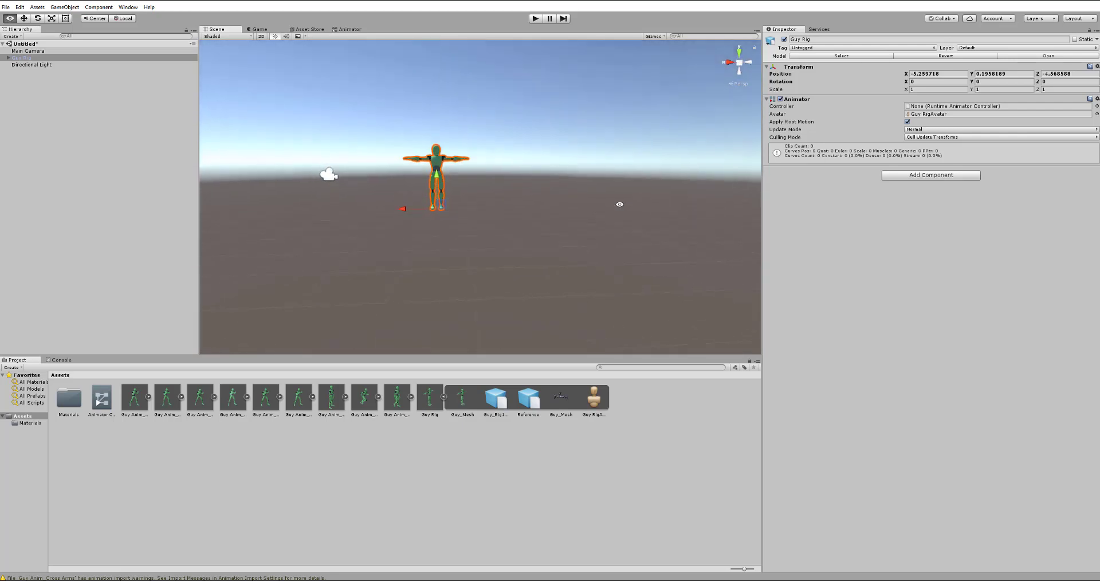
alt+drag(619, 204, 527, 179)
alt+middle_drag(528, 179, 560, 188)
alt+drag(561, 187, 516, 187)
mouse_move(516, 187)
alt+right_down()
mouse_move(453, 179)
mouse_move(507, 180)
alt+right_up()
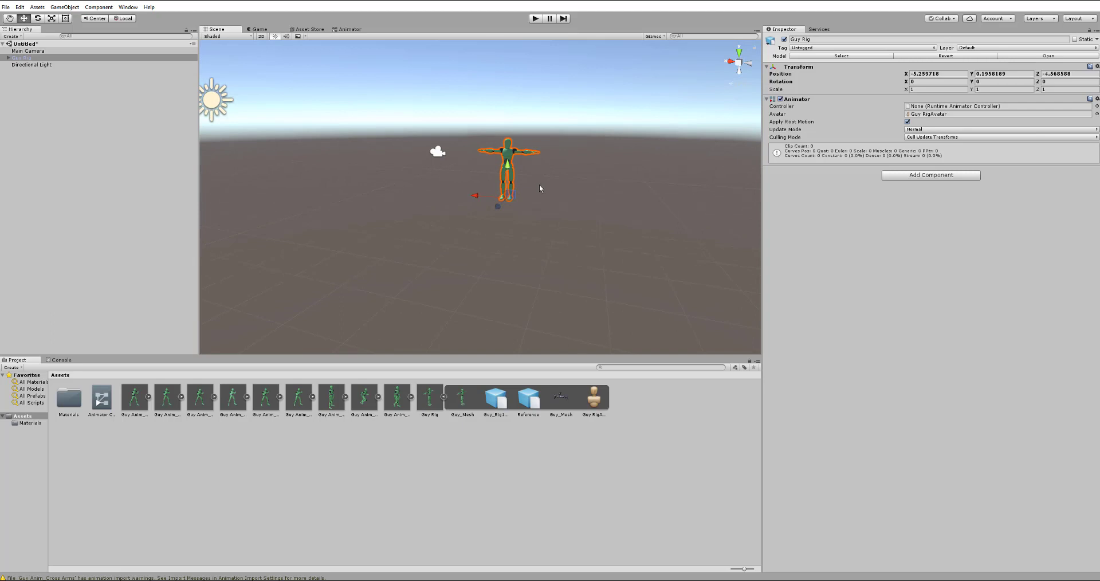
key(ctrl+z)
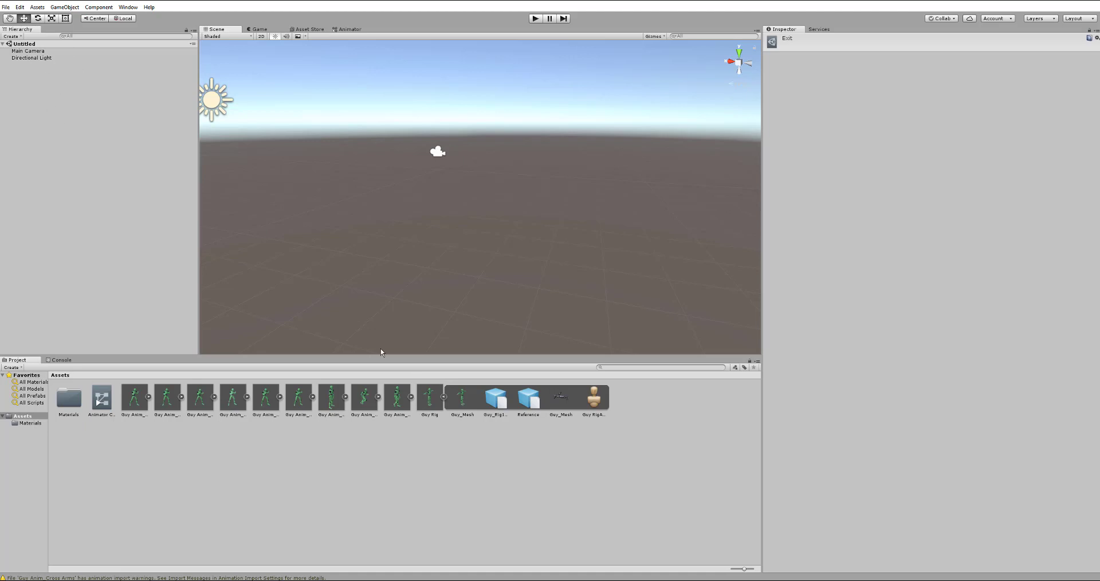
Step: Add the Guy Rig model to the scene hierarchy at the origin and frame it in the Scene view
drag(435, 404, 82, 141)
key(f)
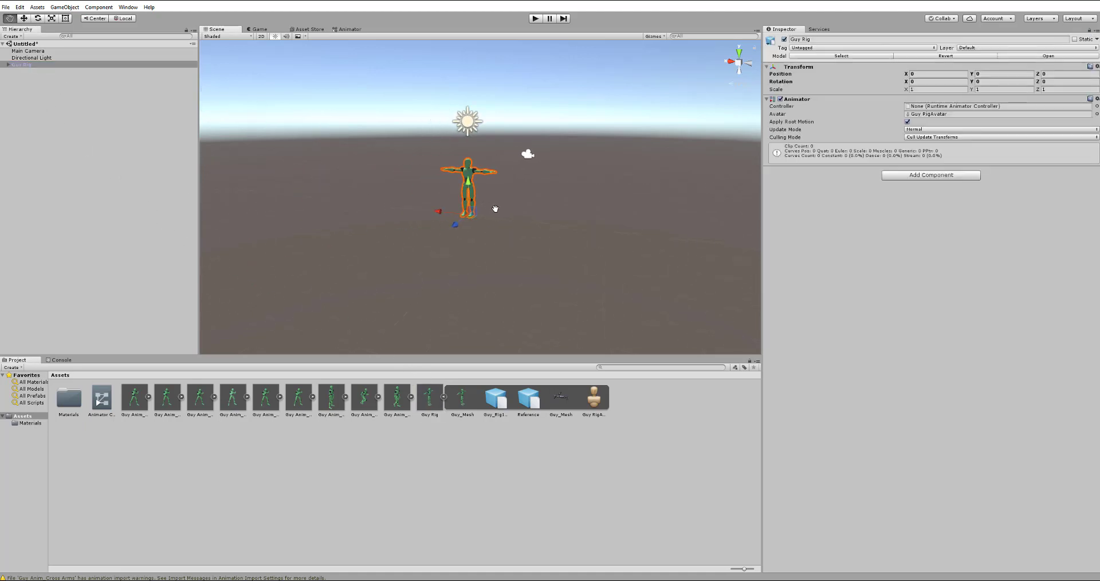
scroll(605, 244, up, 1)
alt+right_drag(605, 244, 556, 247)
alt+drag(556, 247, 538, 263)
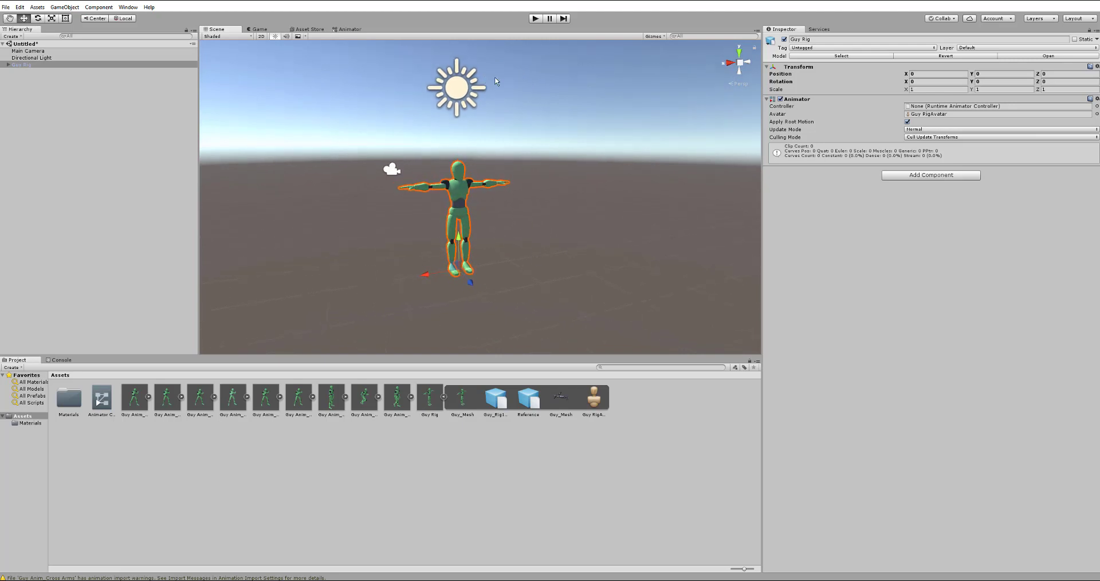
Step: Rotate the Directional Light to about 3, -233, -22 degrees so it lights the front of the rig
click(458, 93)
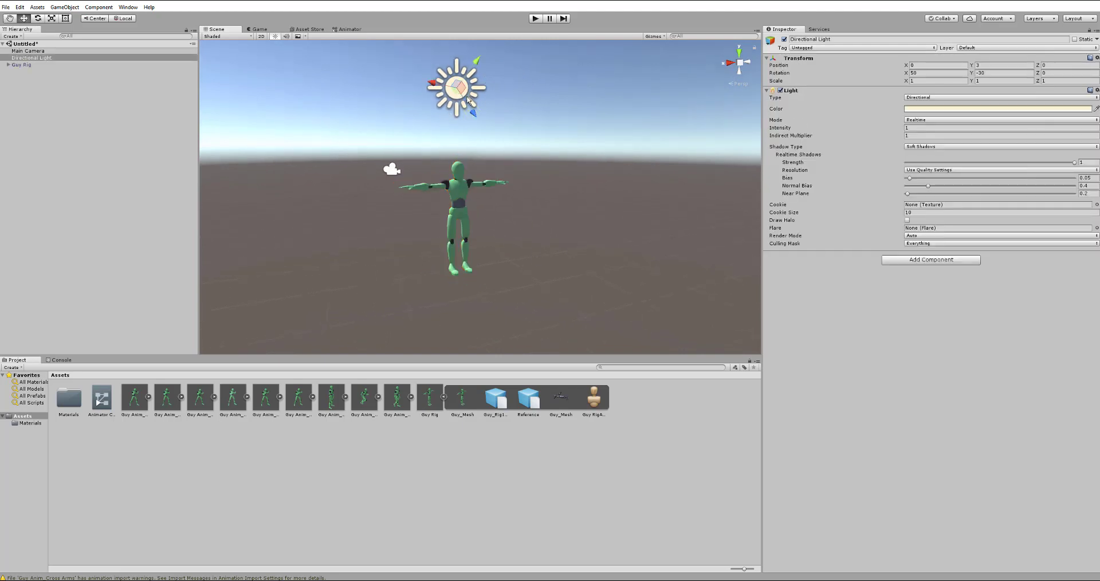
key(e)
mouse_move(462, 97)
mouse_down()
mouse_move(464, 76)
mouse_move(491, 106)
mouse_move(510, 92)
mouse_move(456, 89)
mouse_up()
alt+drag(596, 200, 490, 101)
scroll(431, 152, down, 5)
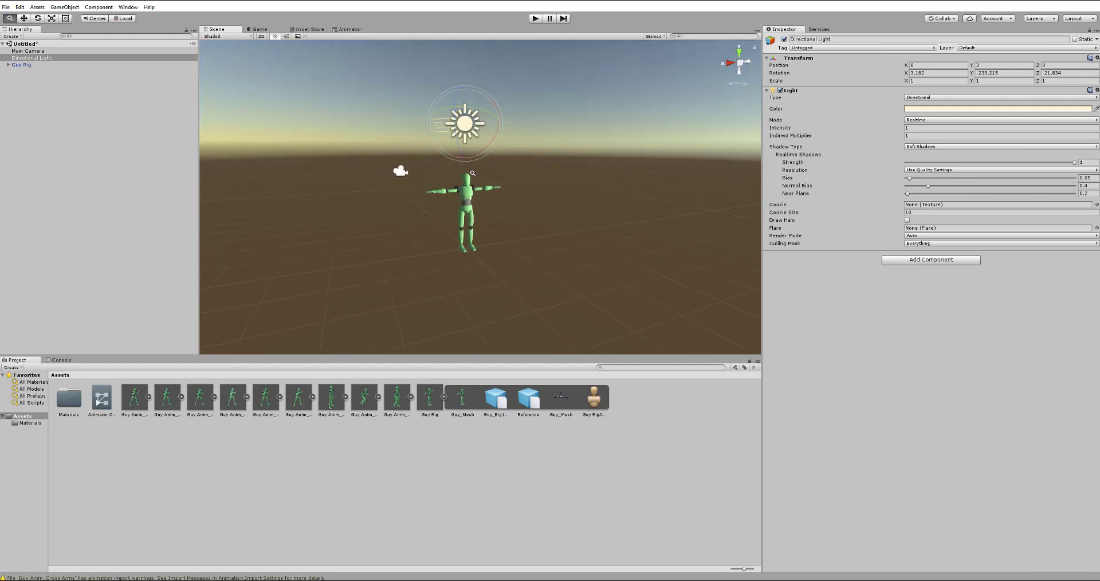
Step: Place the Main Camera at Z 3.3, turned about -180 degrees around Y to face the rig, with a field of view of about 41
click(428, 175)
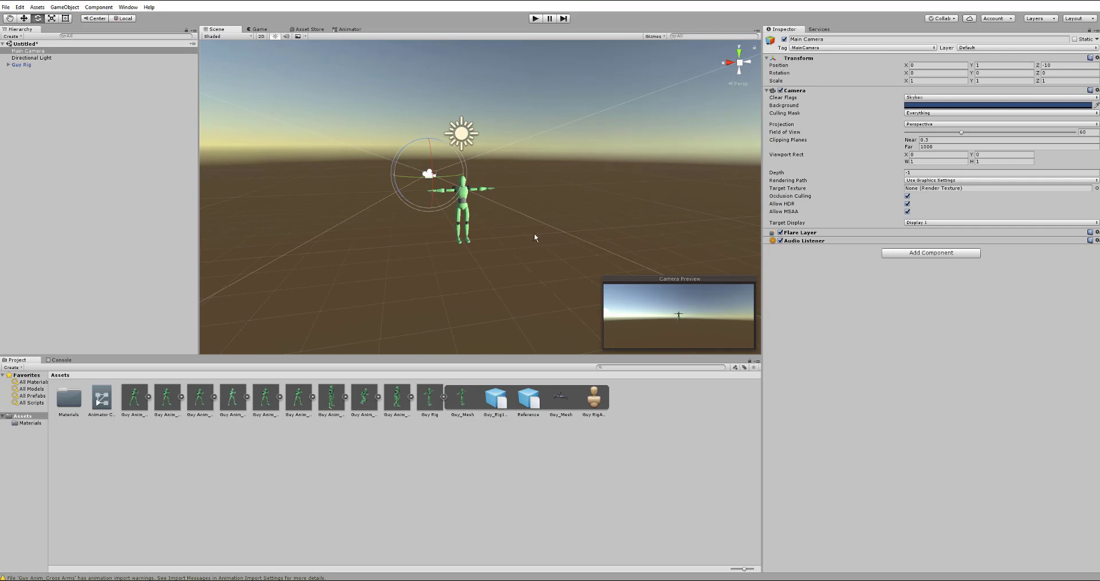
alt+drag(534, 233, 489, 216)
key(w)
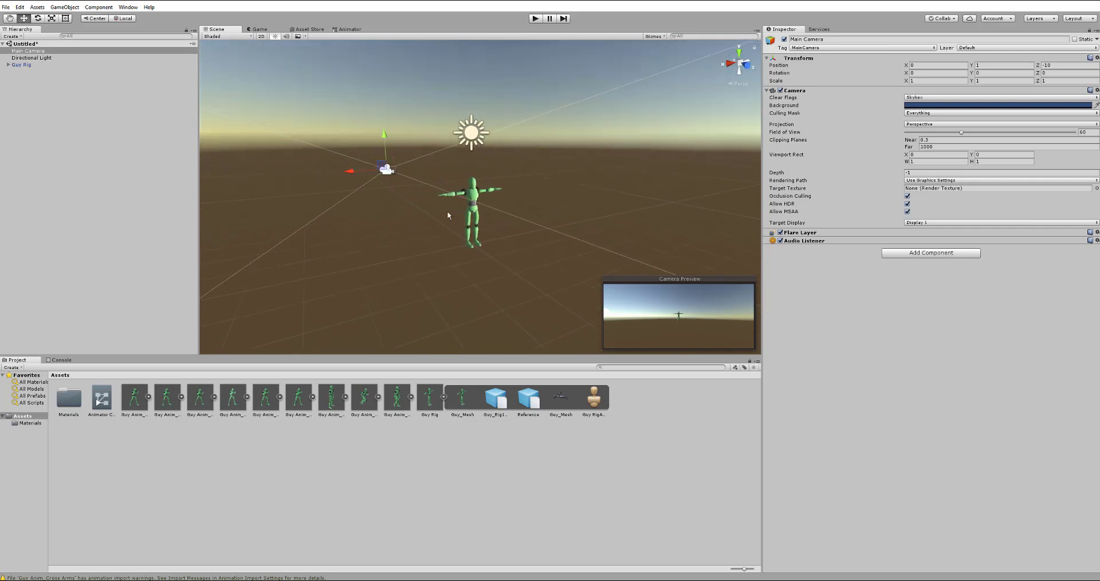
alt+drag(371, 165, 411, 193)
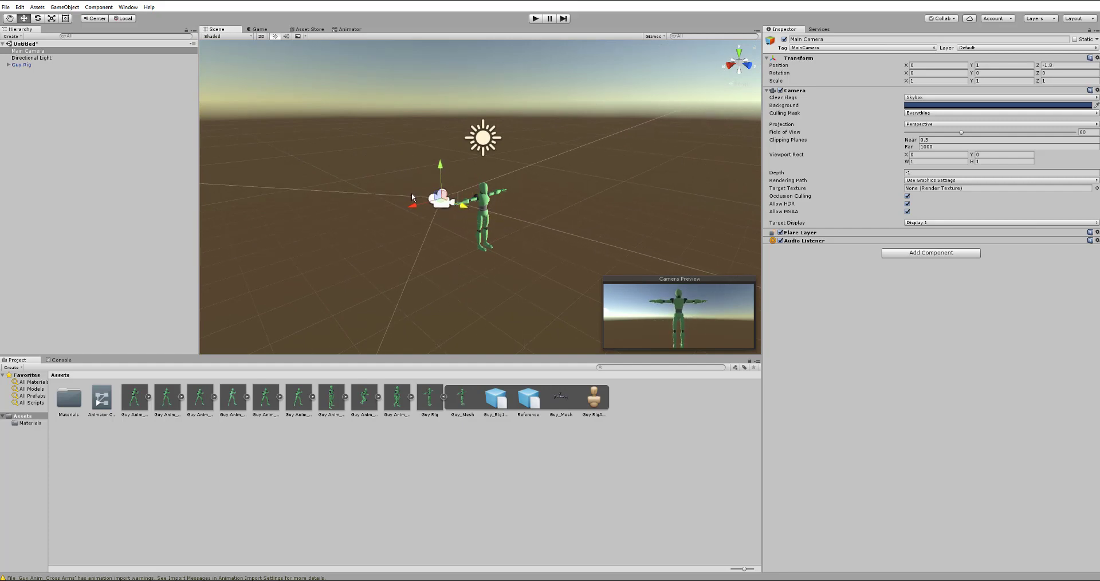
alt+drag(478, 210, 721, 183)
key(e)
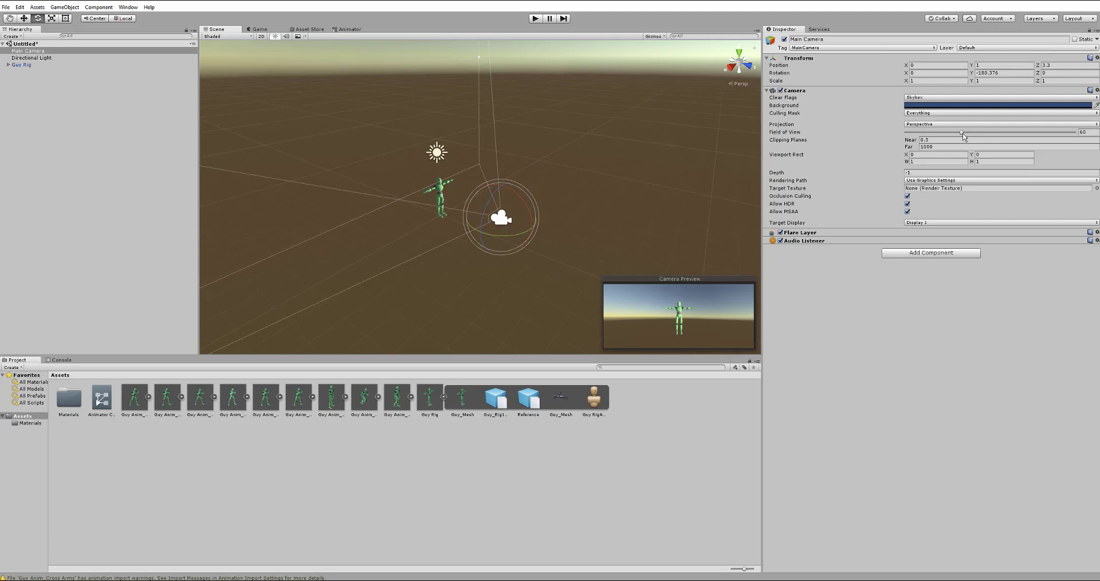
drag(963, 133, 944, 138)
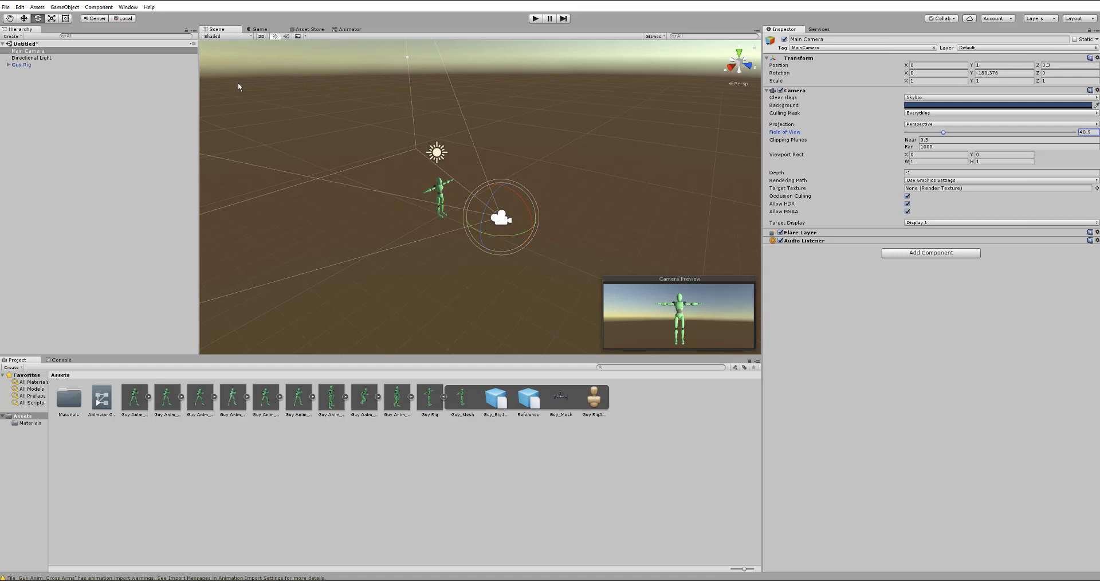
click(11, 37)
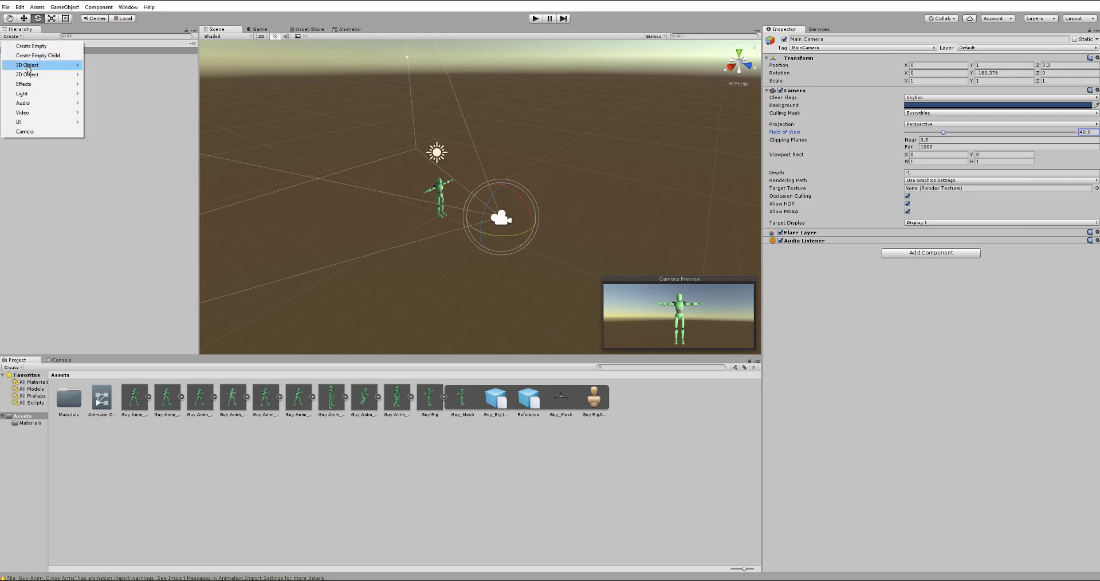
mouse_move(30, 70)
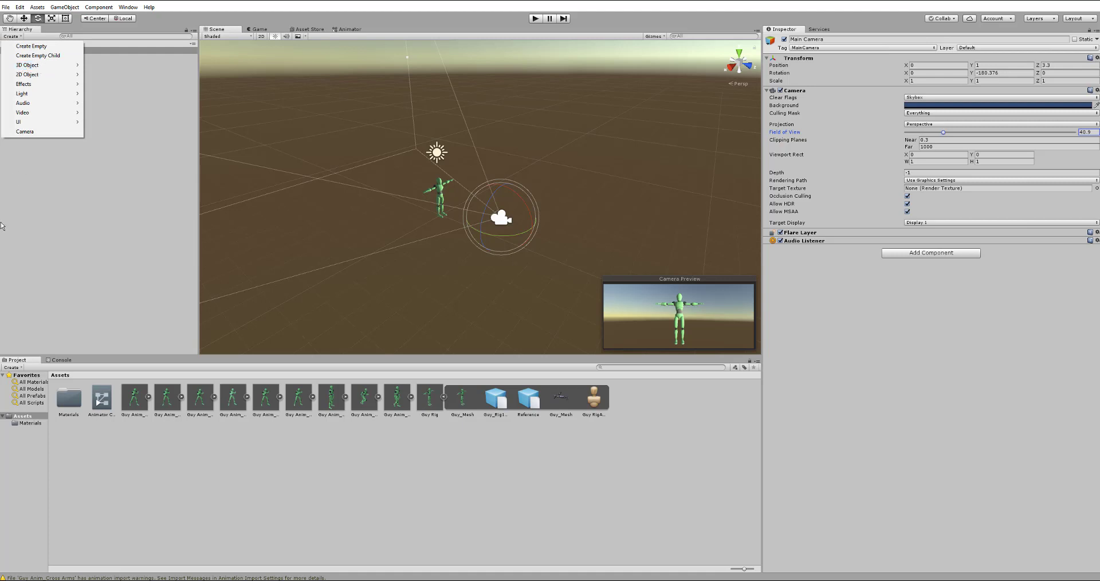
click(15, 154)
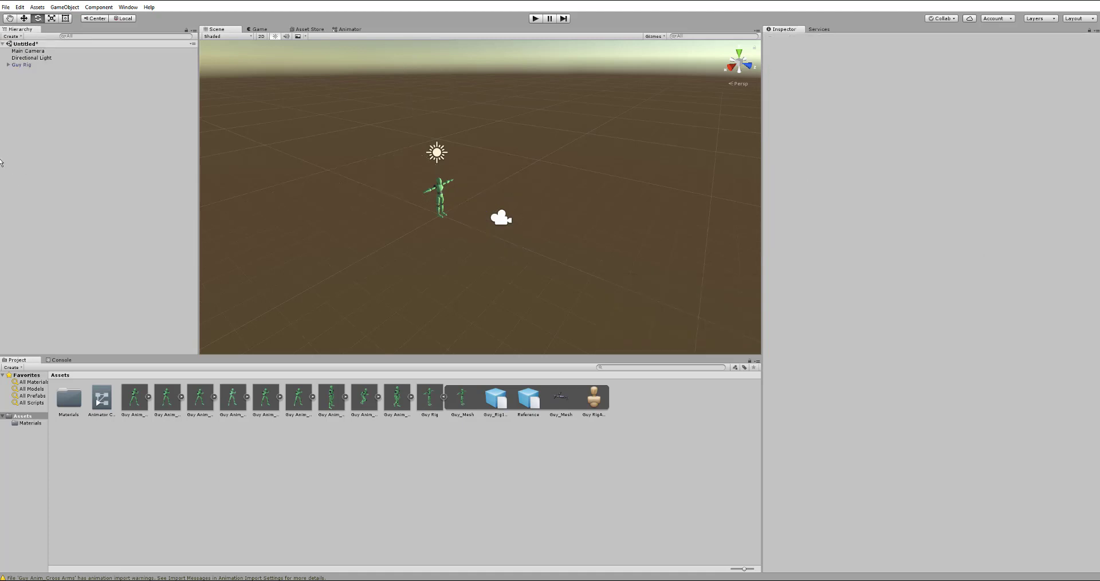
Step: Add a 3D Plane to the scene with the editor window temporarily narrowed, and restore the window's full width
drag(0, 158, 114, 158)
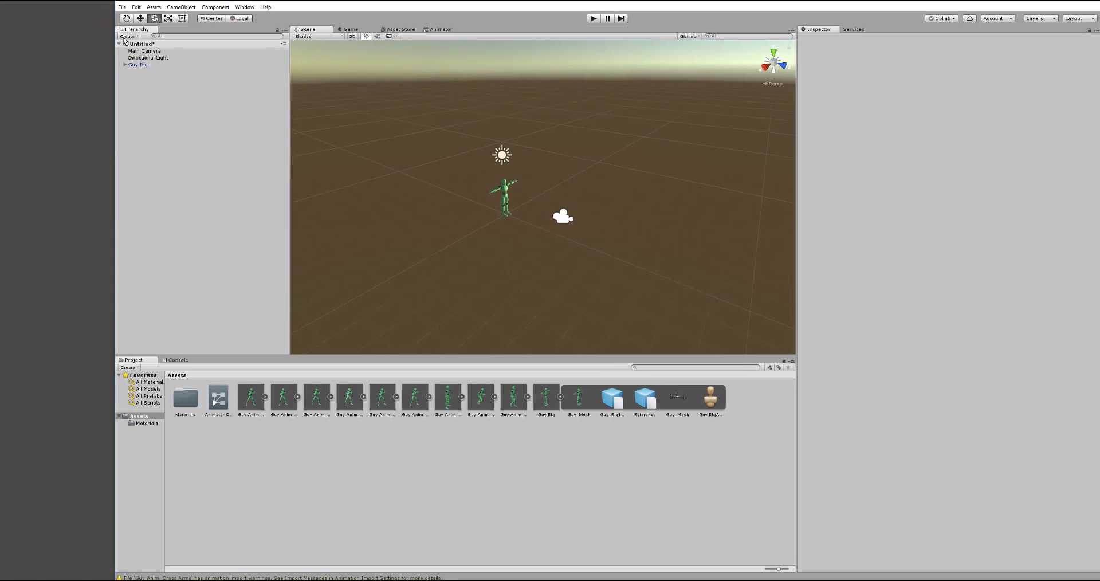
click(126, 37)
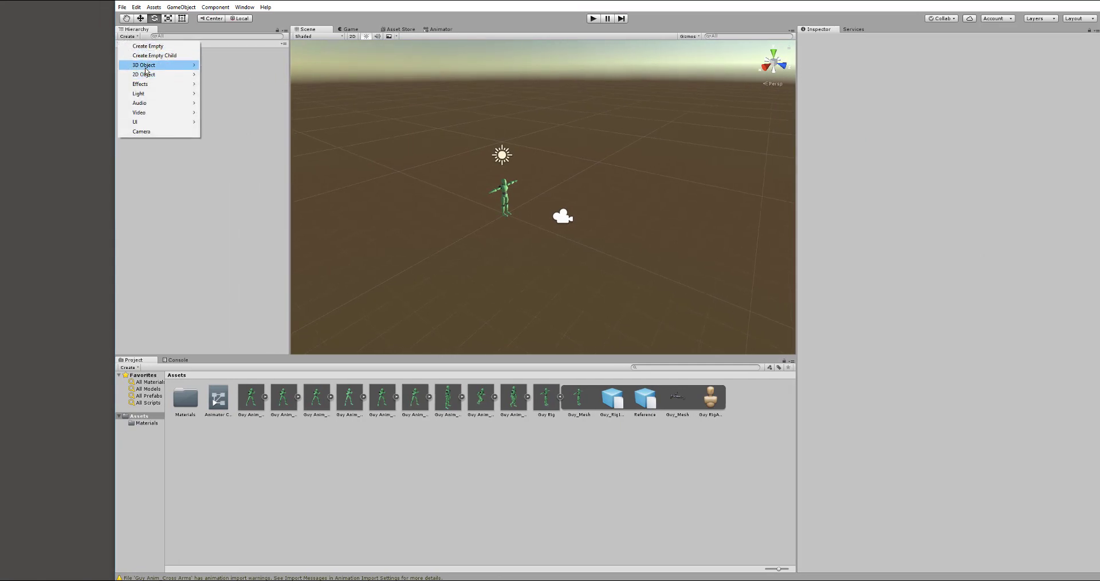
mouse_move(146, 71)
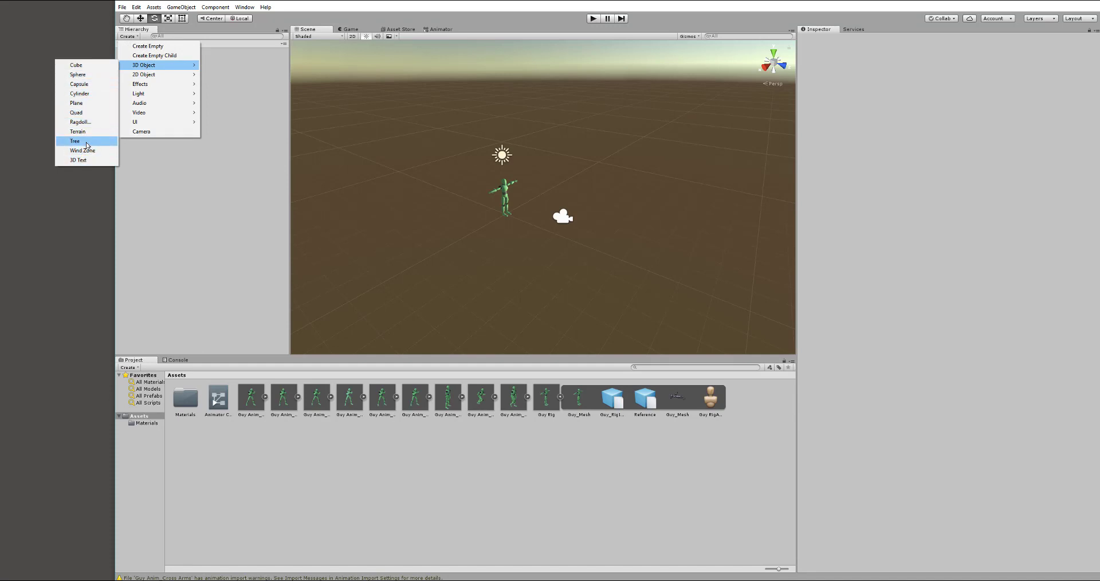
click(92, 104)
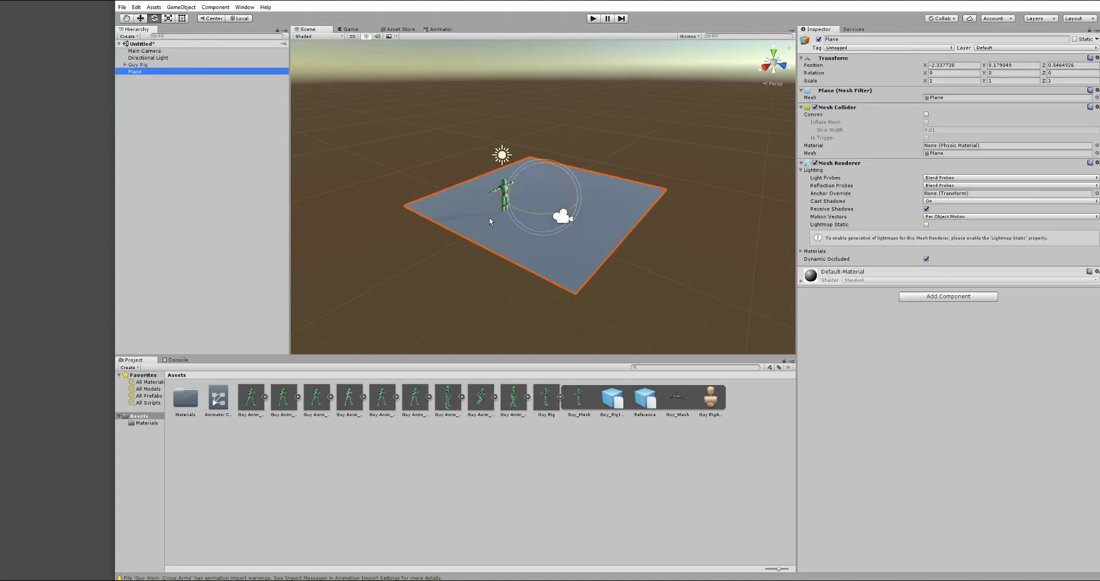
alt+drag(601, 266, 621, 242)
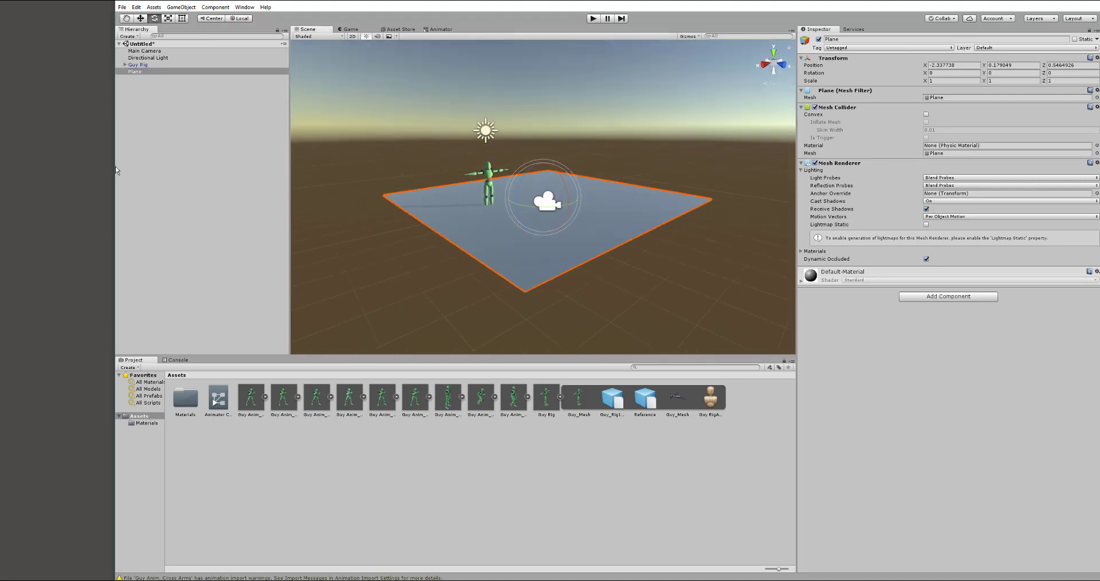
drag(111, 166, 0, 175)
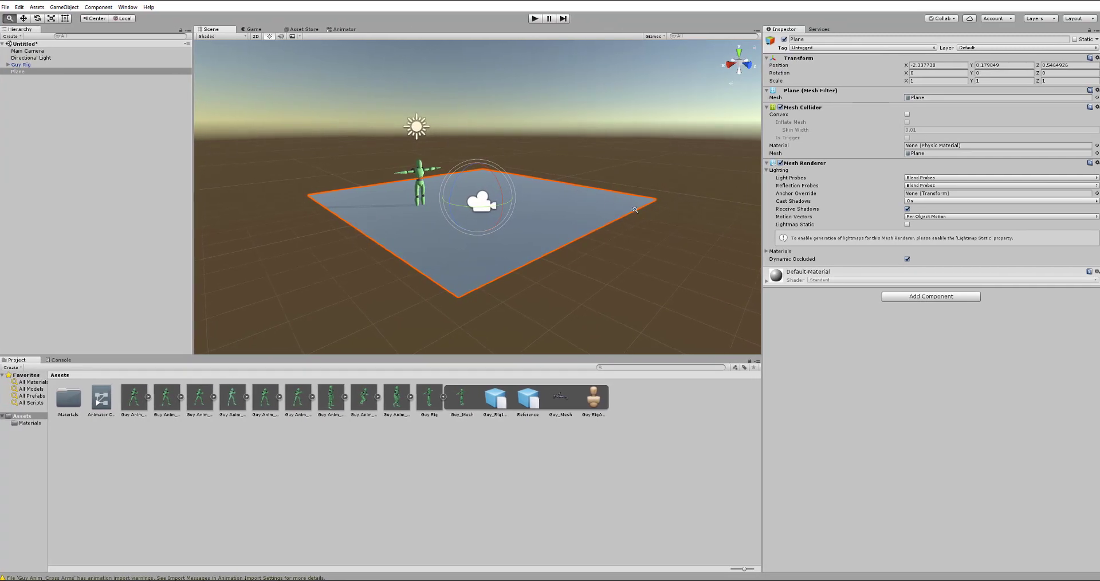
Step: Set the Plane's position to X 0, Y 0, Z 0 so it is centred under the rig
mouse_move(606, 218)
alt+mouse_down()
mouse_move(590, 226)
mouse_move(613, 224)
mouse_move(600, 229)
alt+mouse_up()
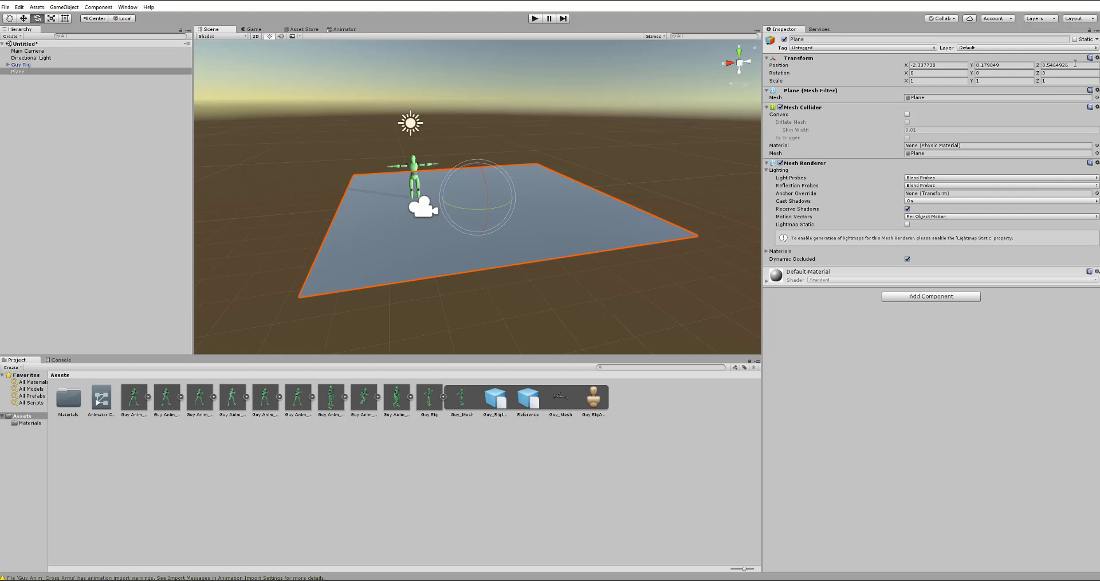
click(948, 65)
text(0)
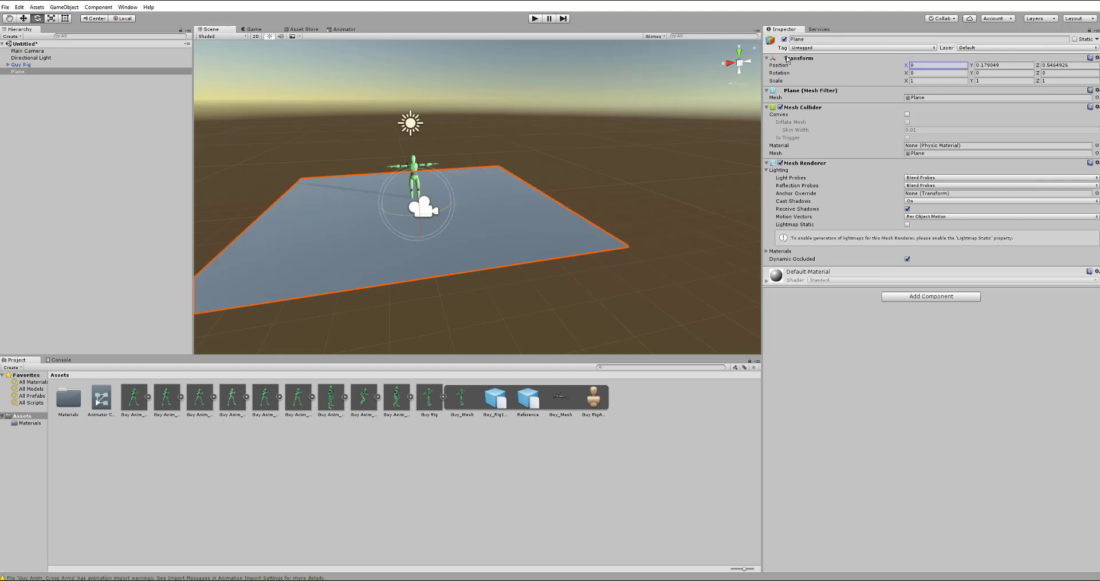
key(Tab)
key(Tab)
key(Tab)
click(1006, 68)
text(0)
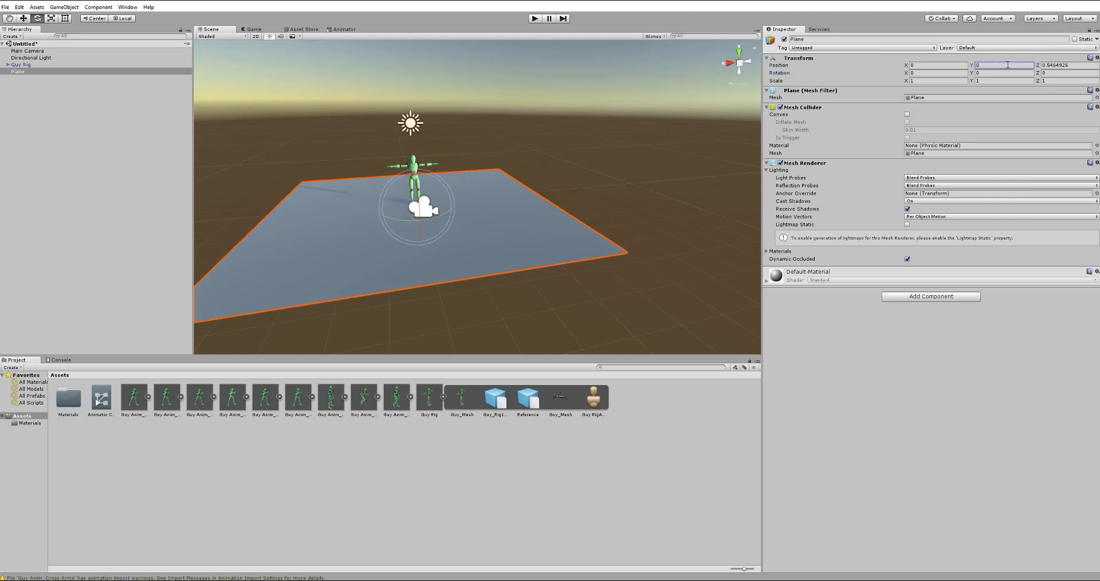
click(1086, 67)
text(0)
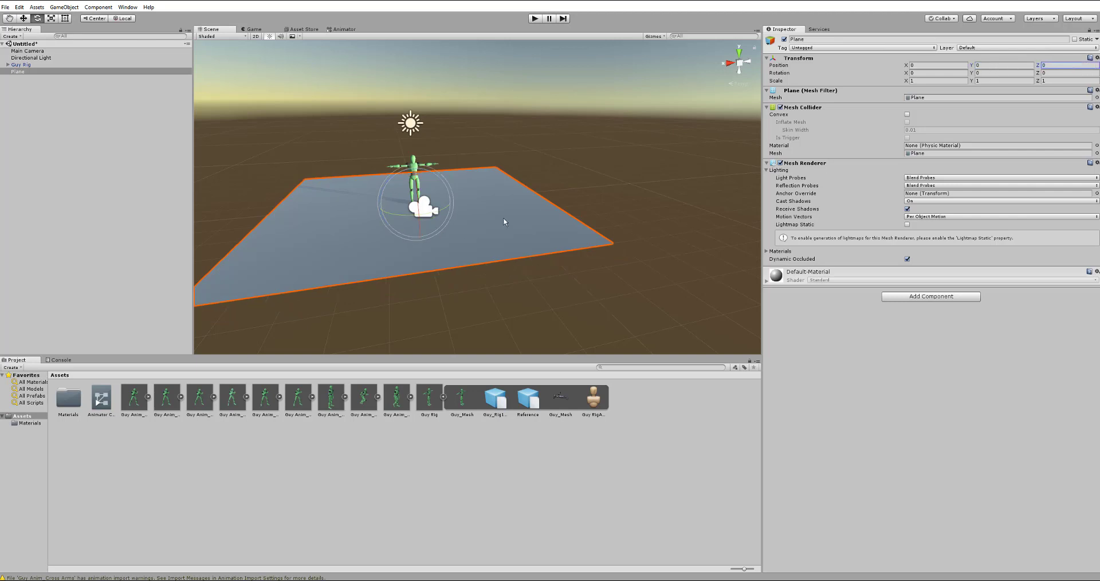
alt+drag(534, 192, 475, 101)
key(e)
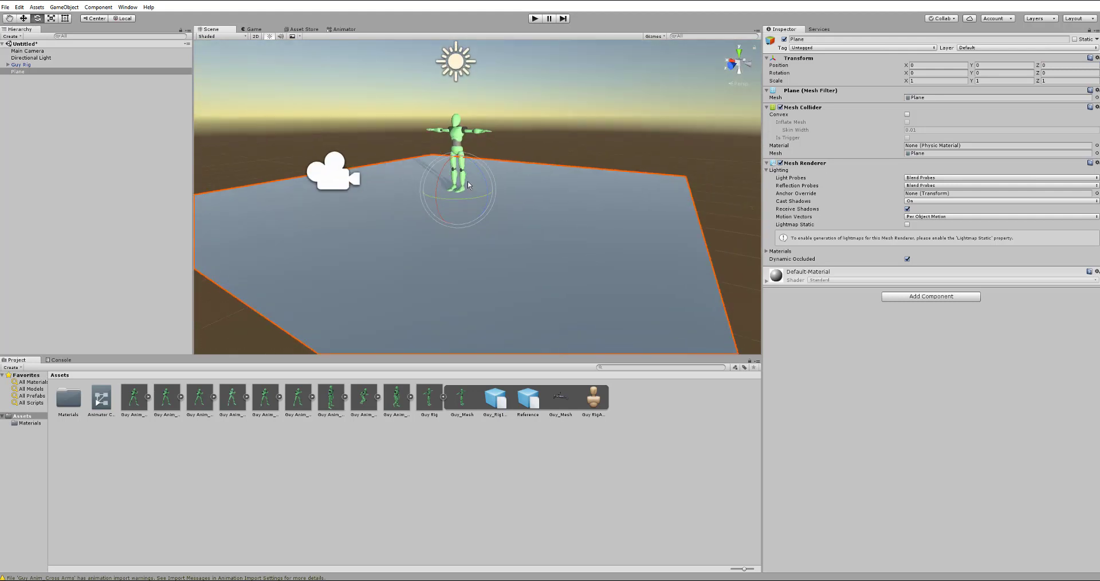
key(q)
alt+drag(469, 184, 624, 221)
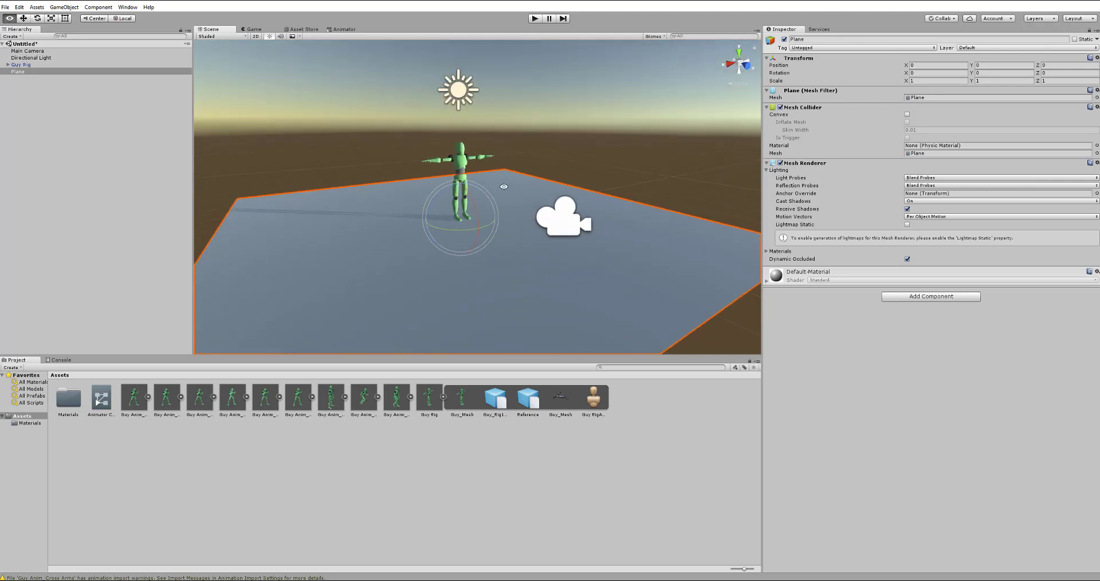
alt+drag(504, 186, 512, 181)
key(e)
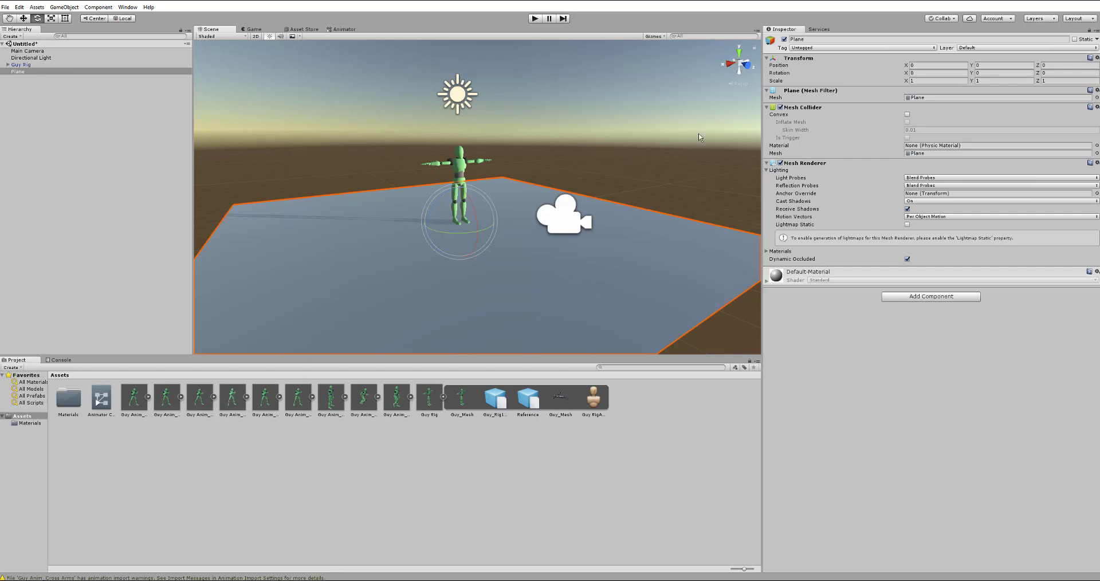
Step: Assign the Animator Controller asset as the controller of the Guy Rig's Animator component
click(21, 65)
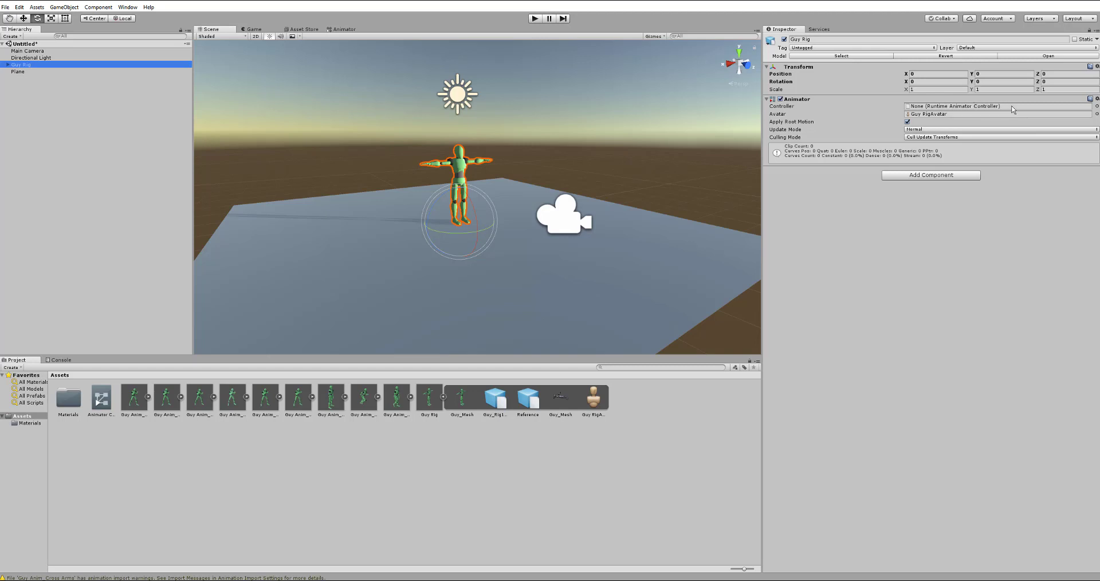
click(1096, 107)
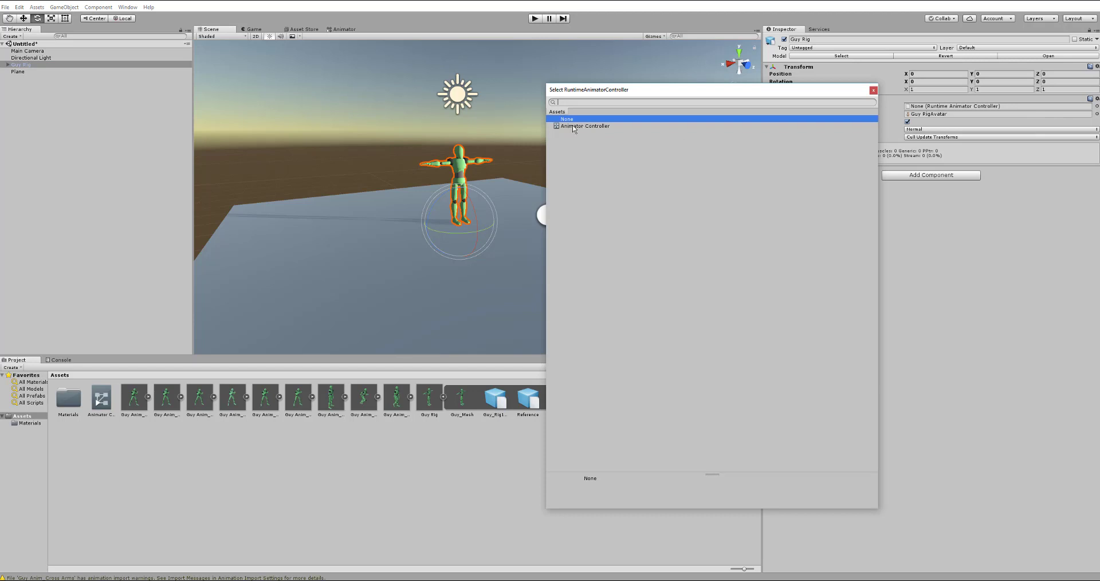
double_click(573, 128)
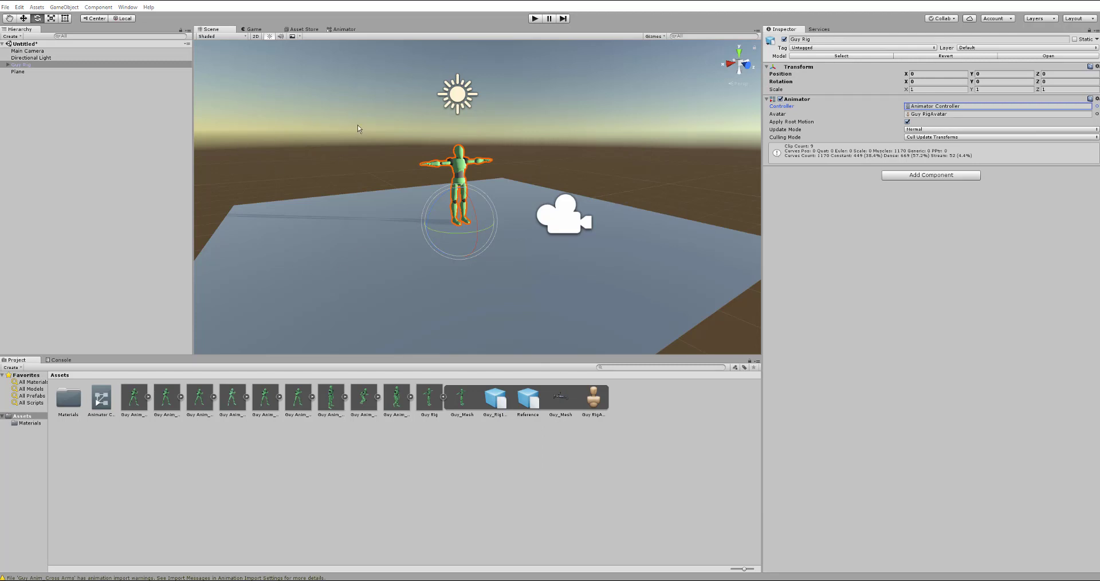
Step: Run the scene to check the rig's animation, stop playback, and show the camera's framing in the Game view
click(535, 19)
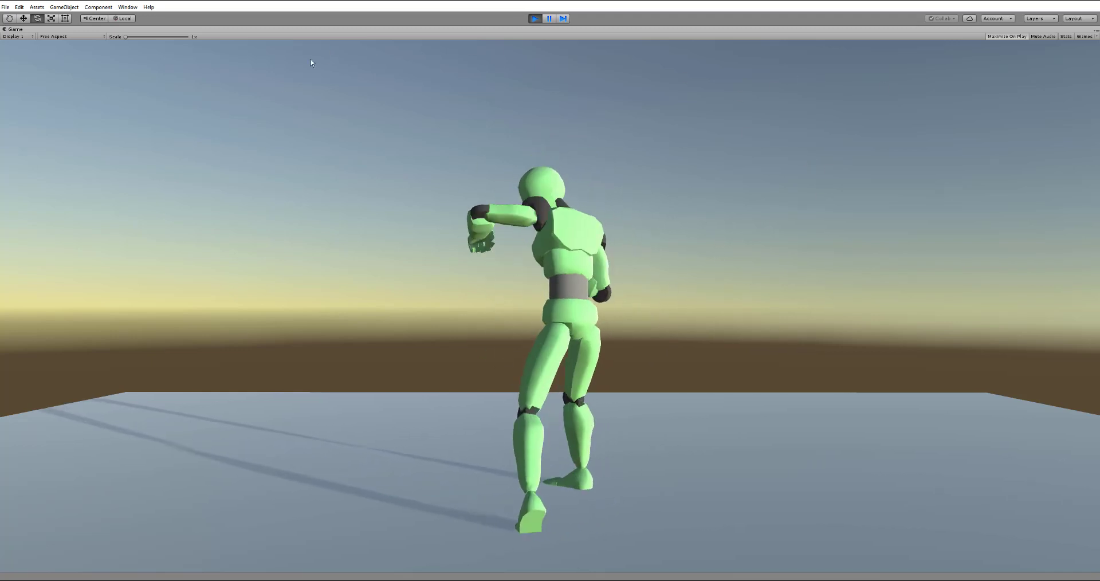
click(535, 19)
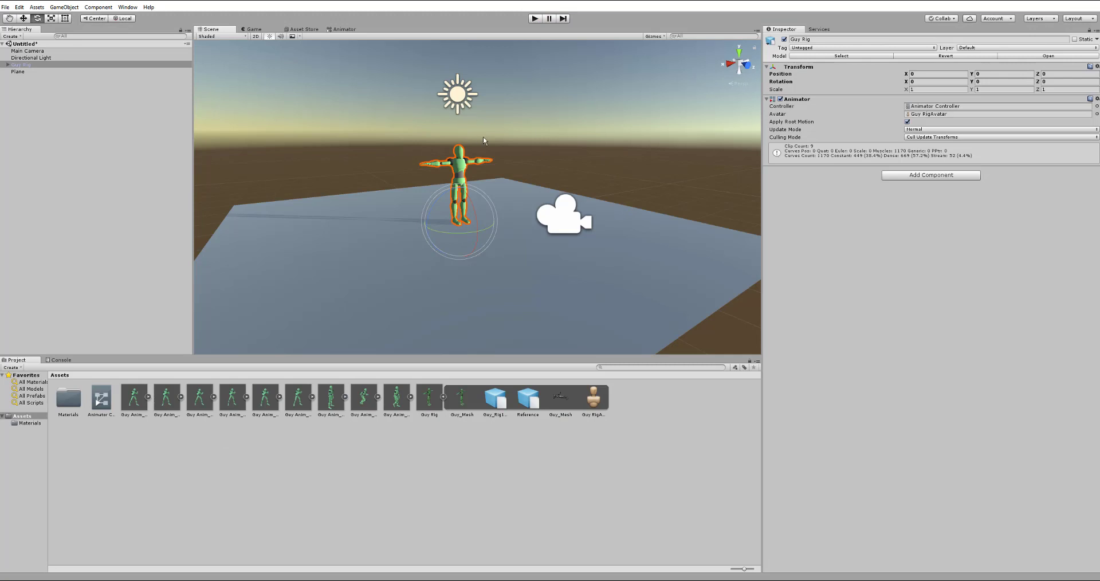
click(252, 29)
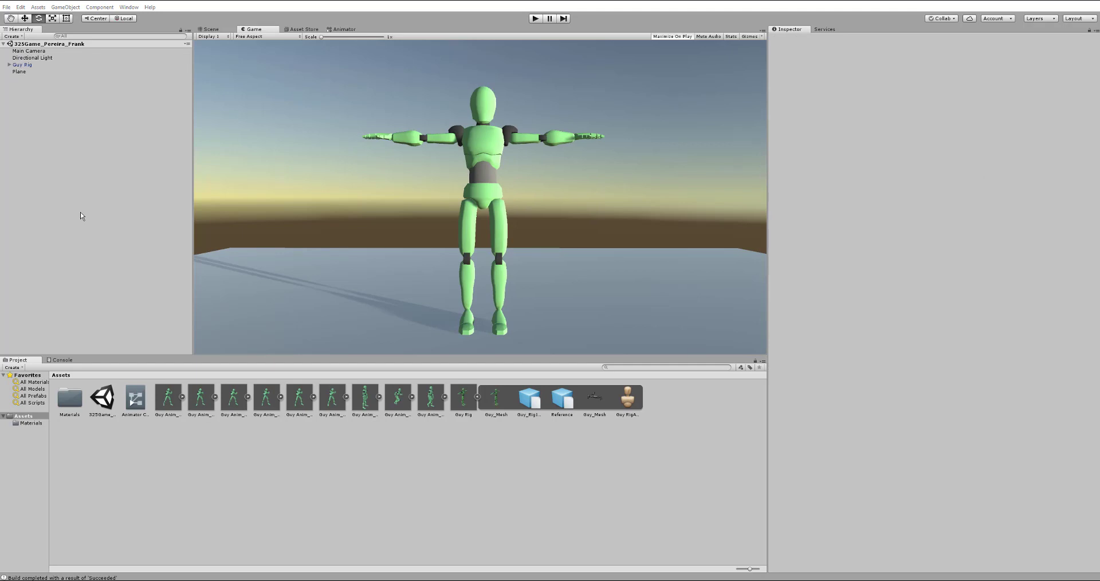
Step: Narrow the editor window so a strip of the desktop shows and the File menu can open fully
click(6, 8)
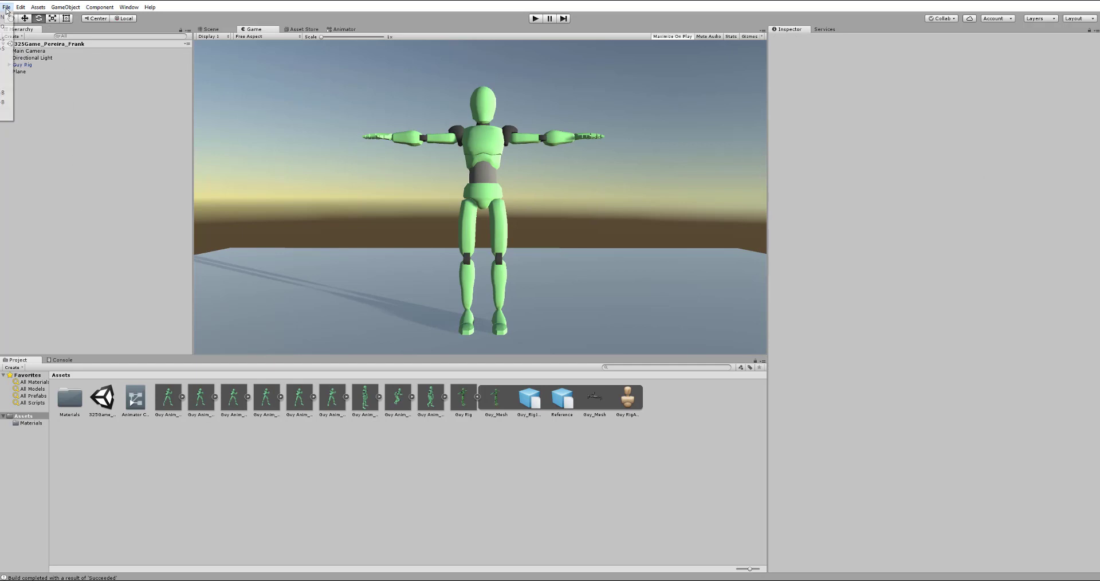
click(3, 172)
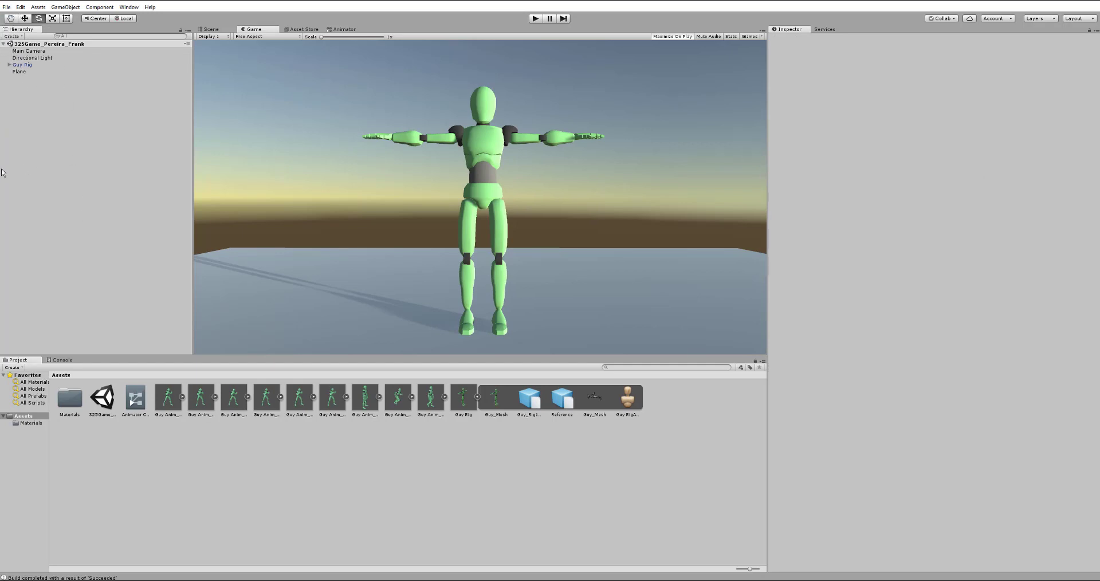
drag(1, 164, 133, 166)
click(142, 8)
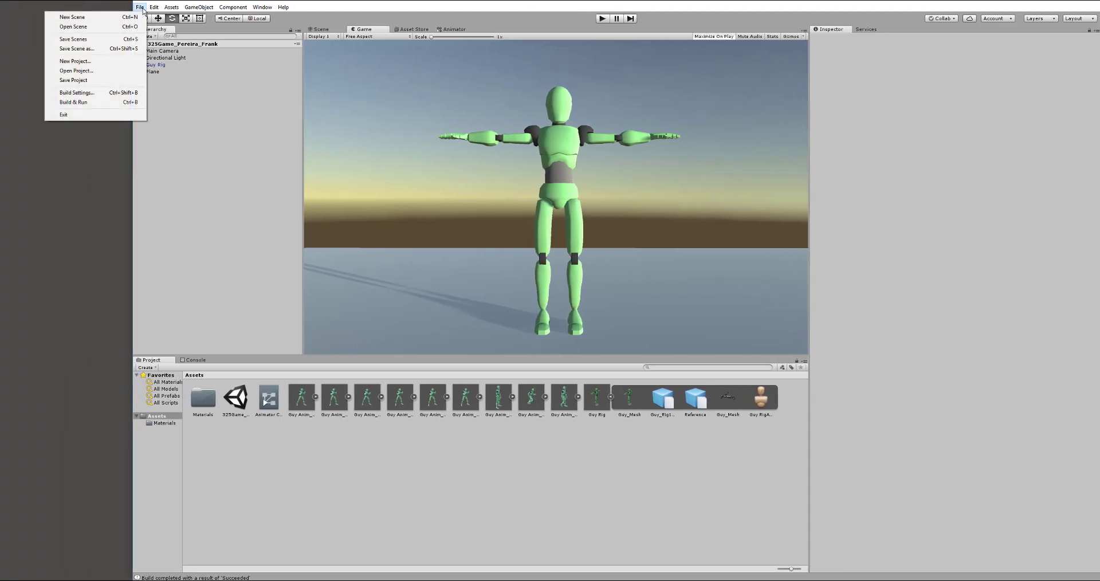
click(77, 50)
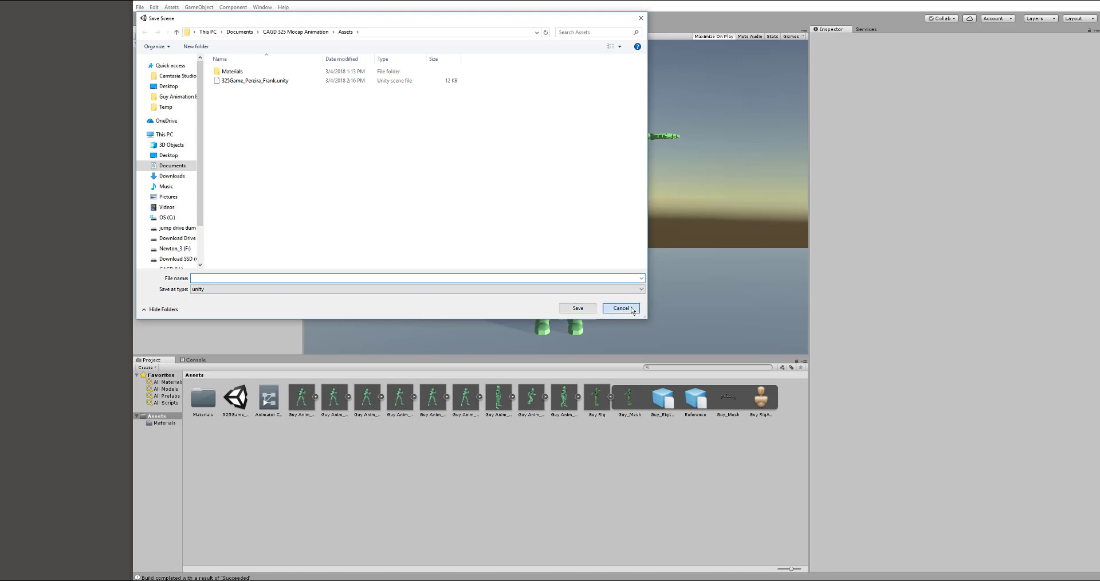
click(613, 310)
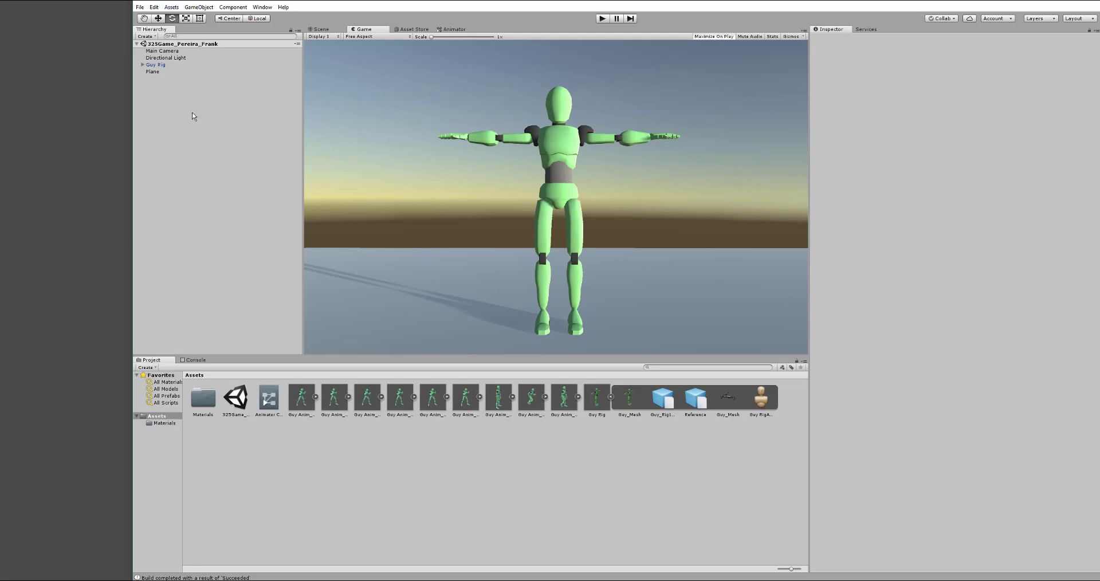
Step: Export all project assets with dependencies as a Unity package on the Desktop, named 325Game plus the student's name, and close the file browser window
click(171, 8)
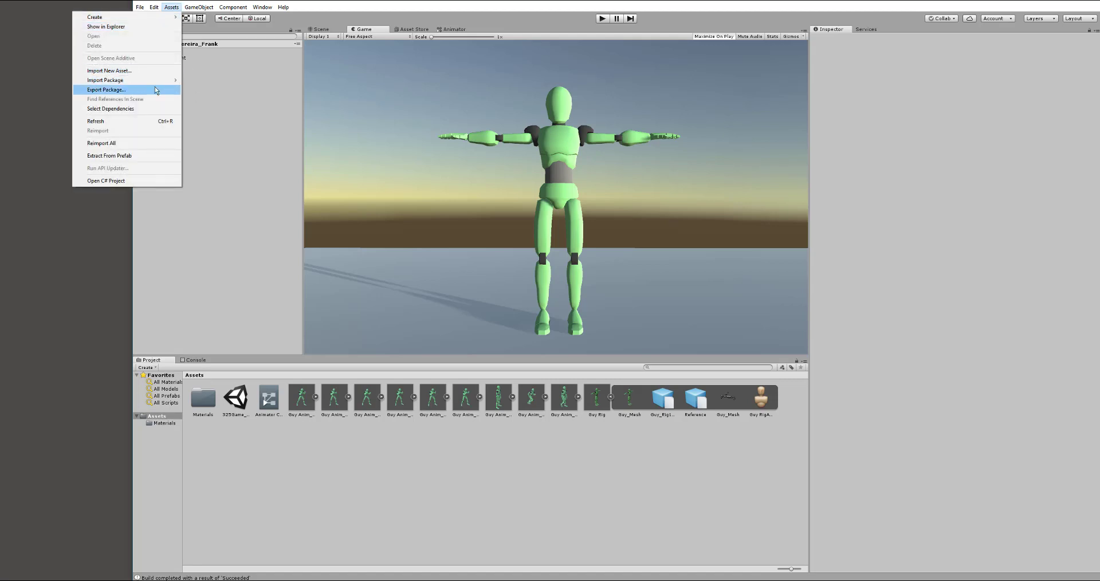
click(105, 90)
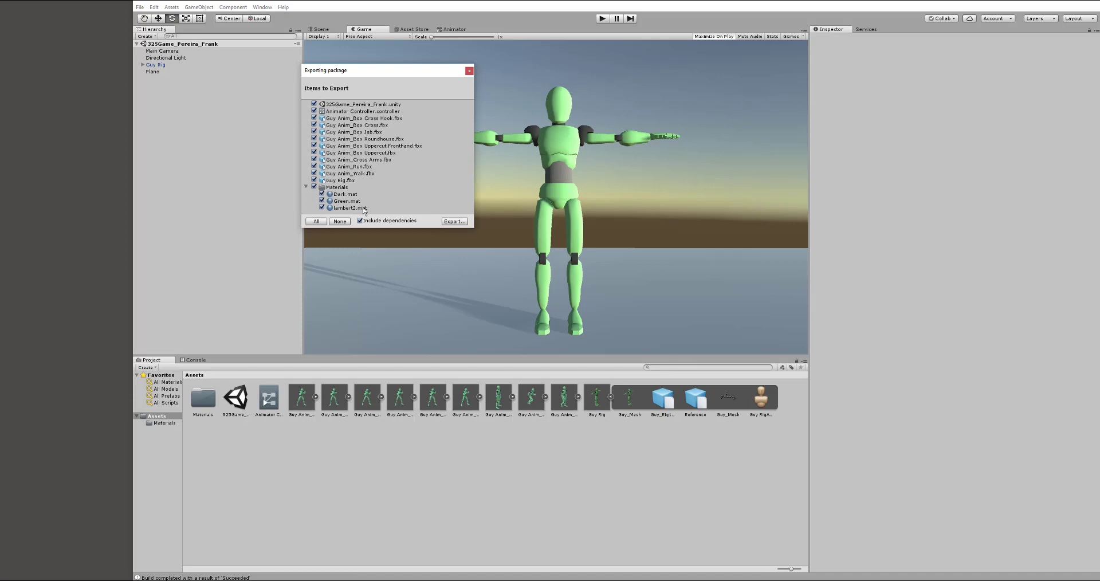
click(457, 222)
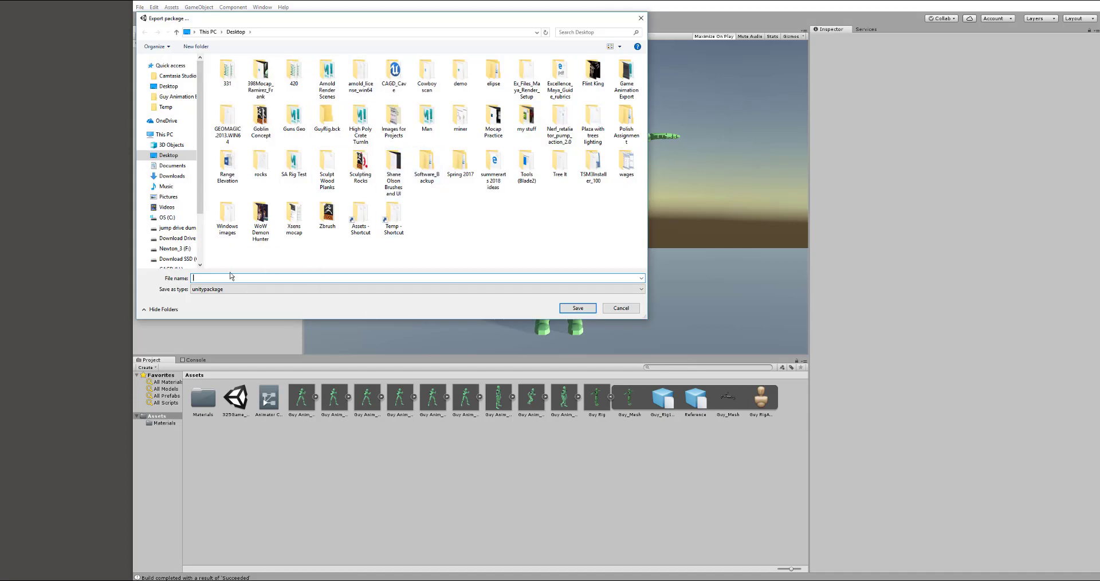
text(325Game_Pereira_Frank)
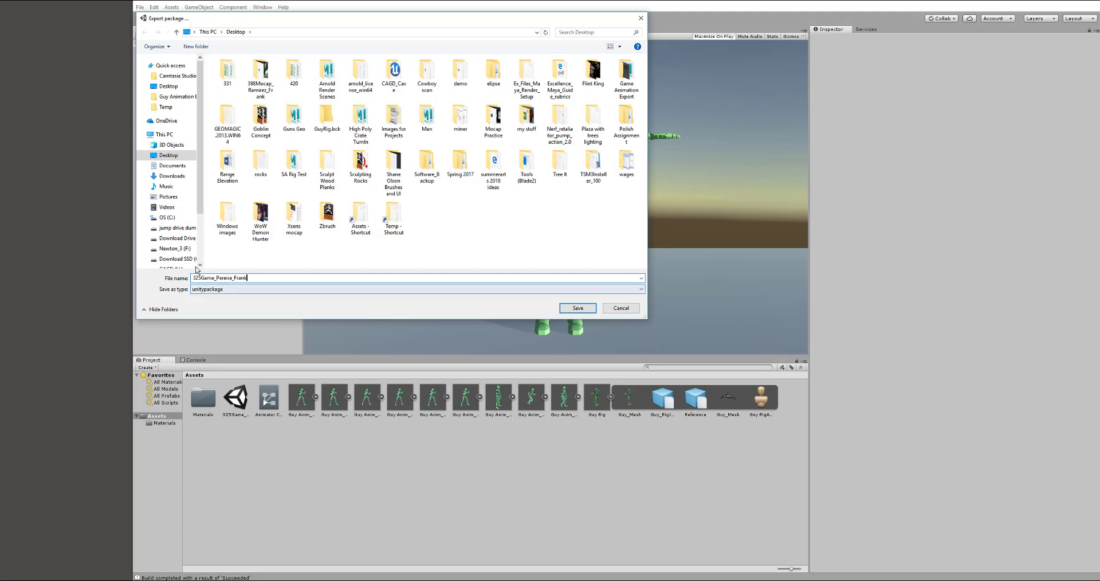
click(561, 312)
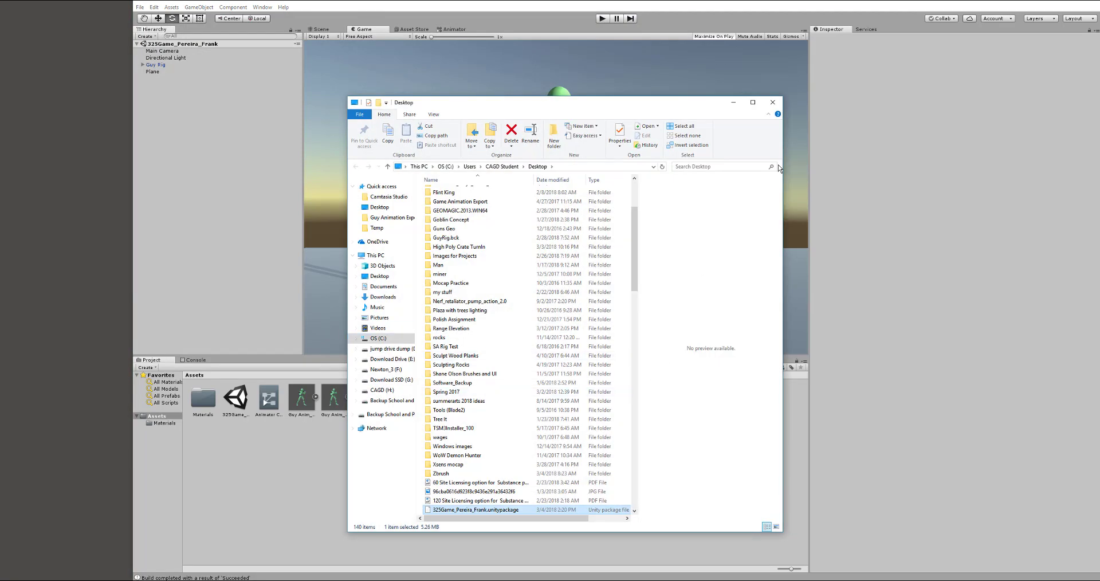
click(772, 102)
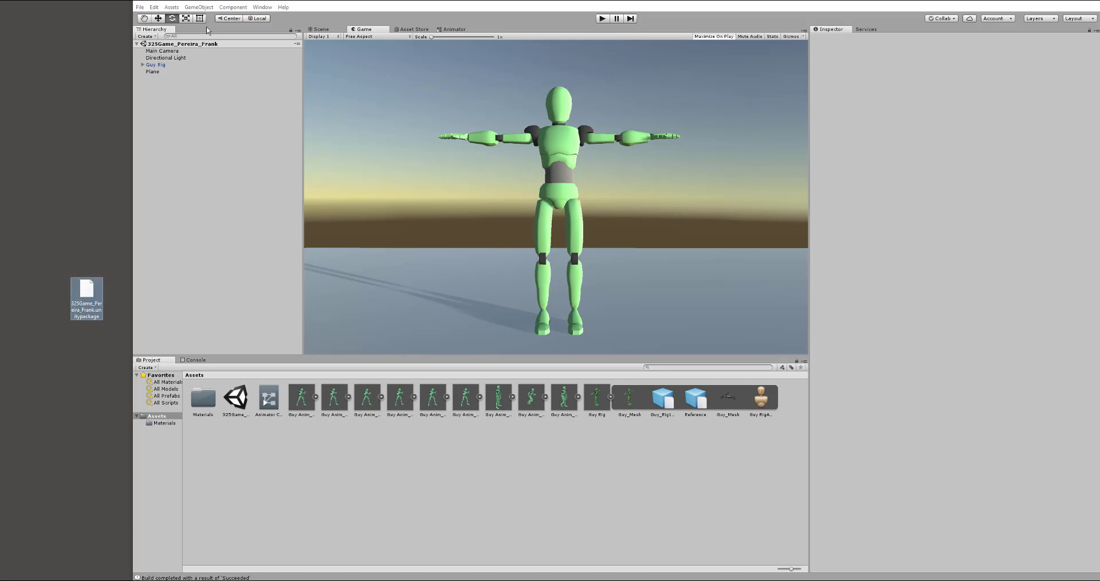
click(171, 7)
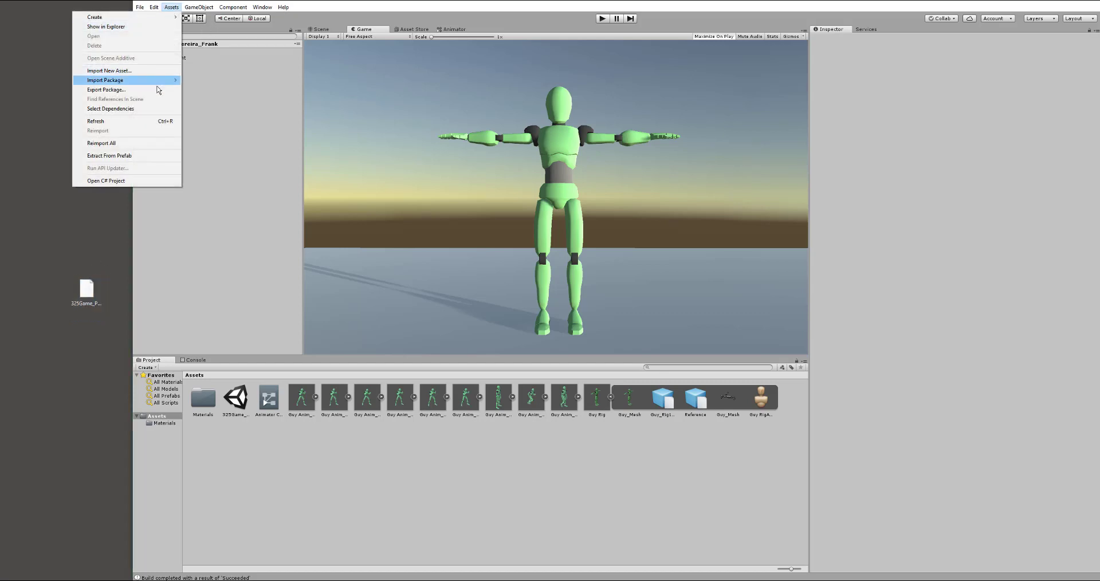
mouse_move(119, 81)
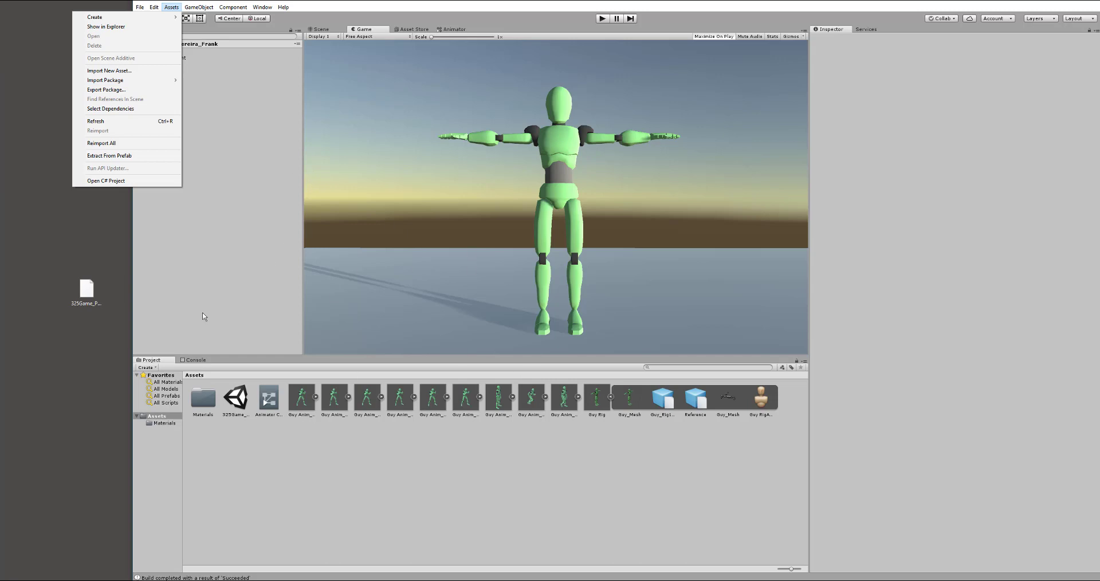
Step: Move the exported Unity package file further down the desktop, clear of the editor's menus
click(74, 294)
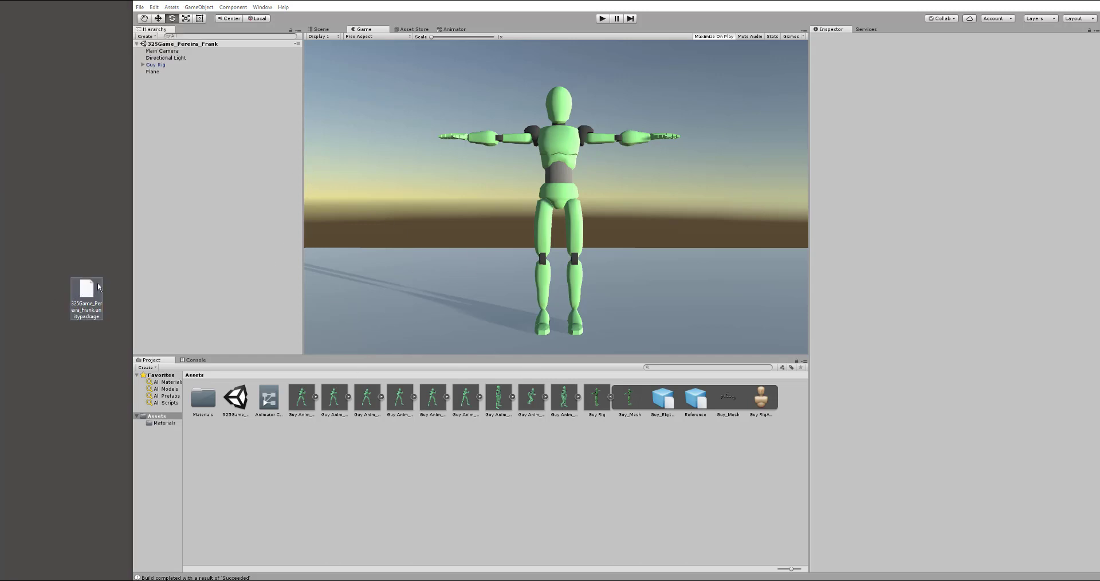
drag(98, 287, 93, 249)
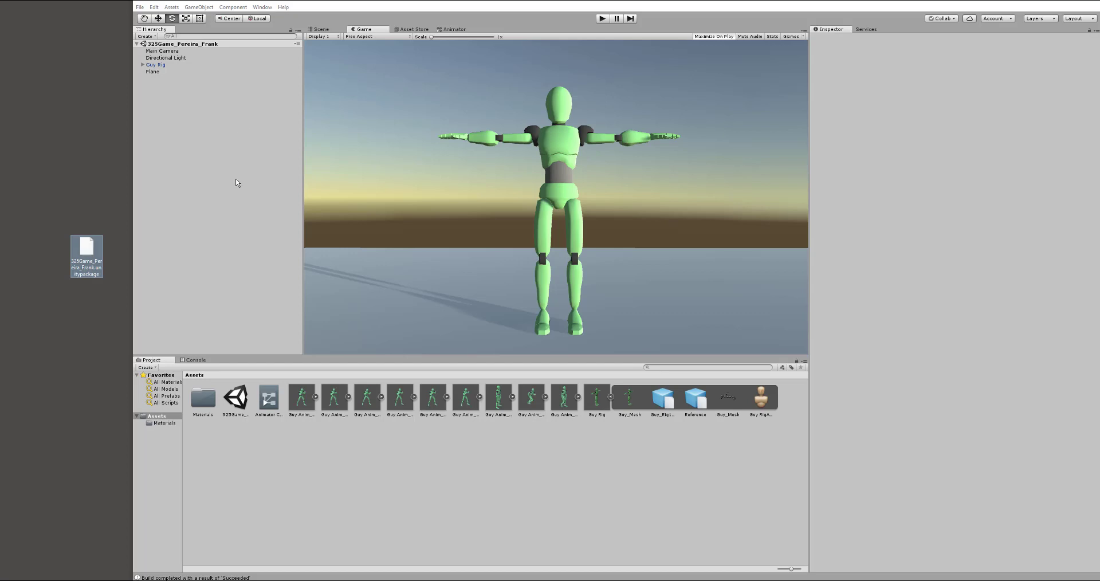
drag(89, 261, 89, 427)
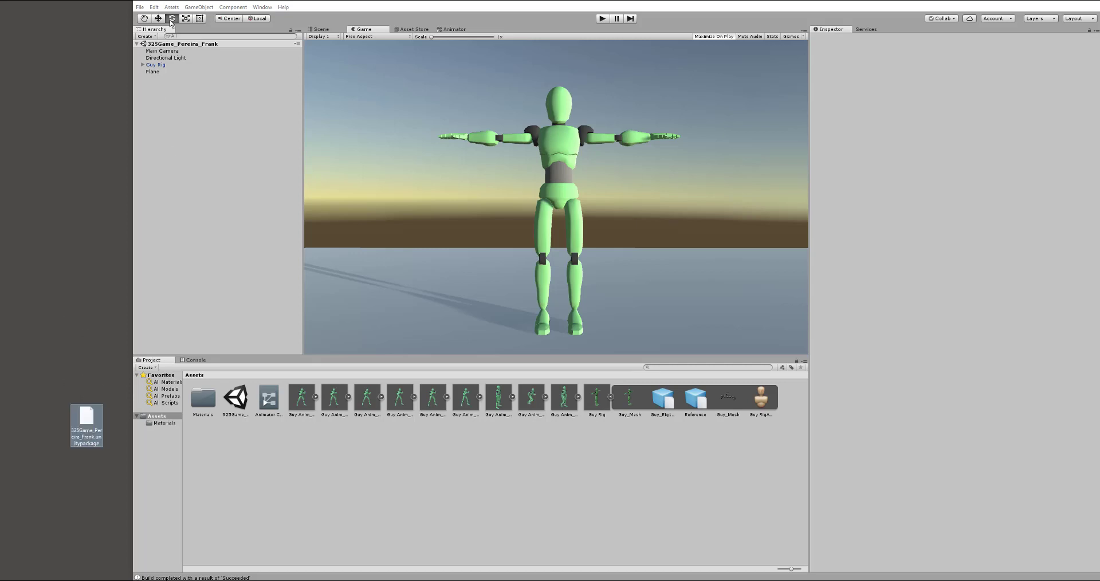
Step: Build and run the project, and start the built game with graphics quality kept at Ultra
click(140, 7)
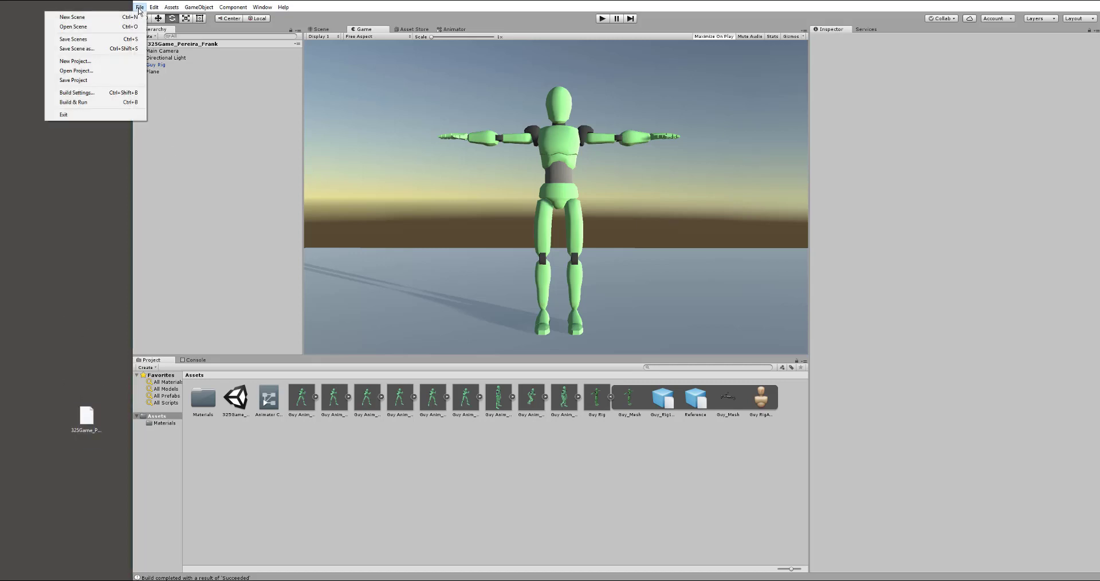
click(104, 103)
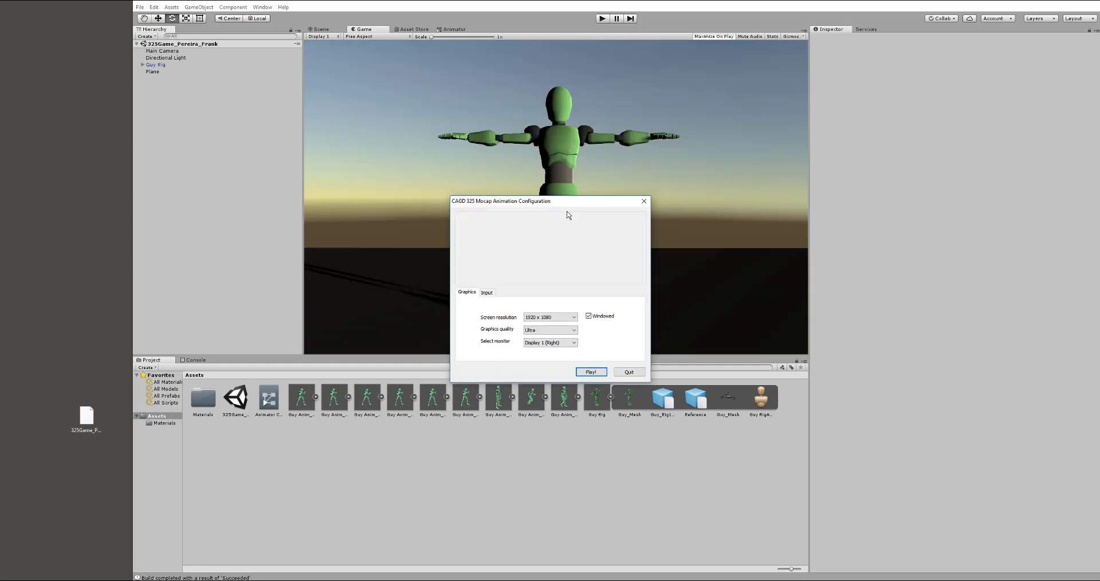
drag(531, 204, 599, 164)
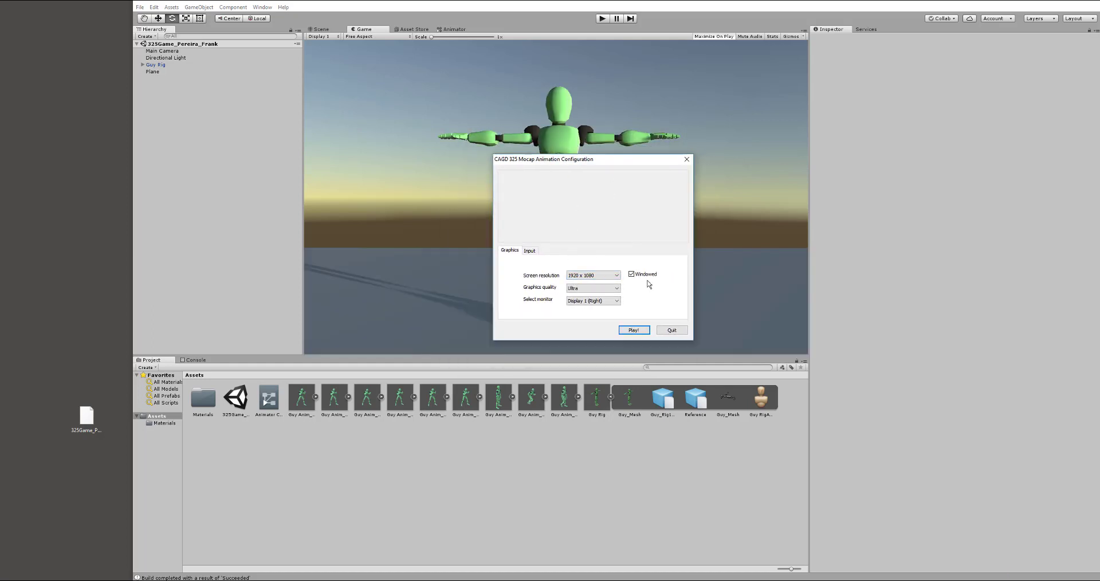
click(582, 289)
click(584, 294)
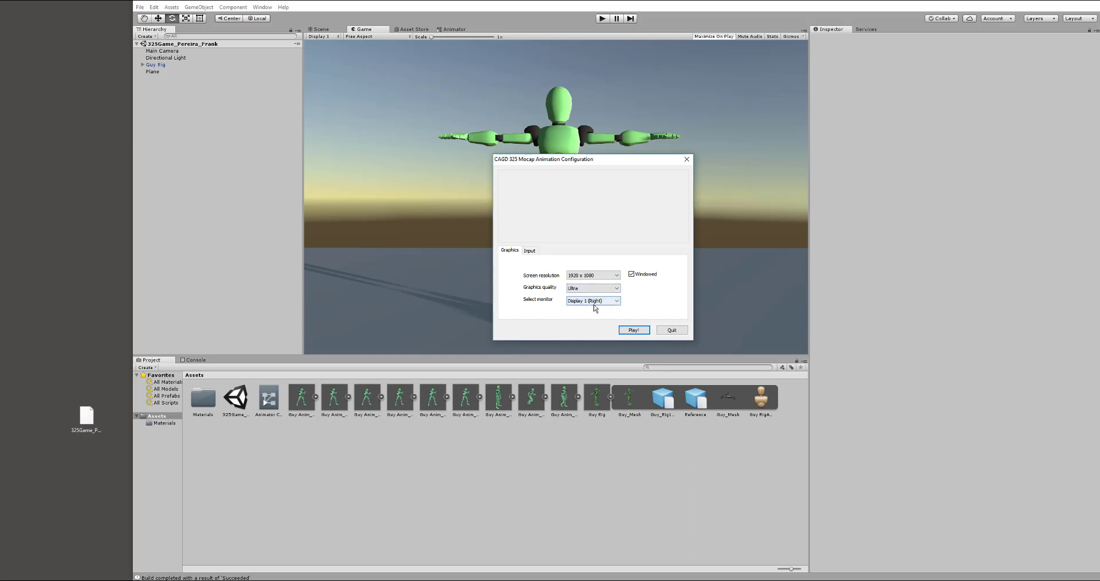
click(642, 330)
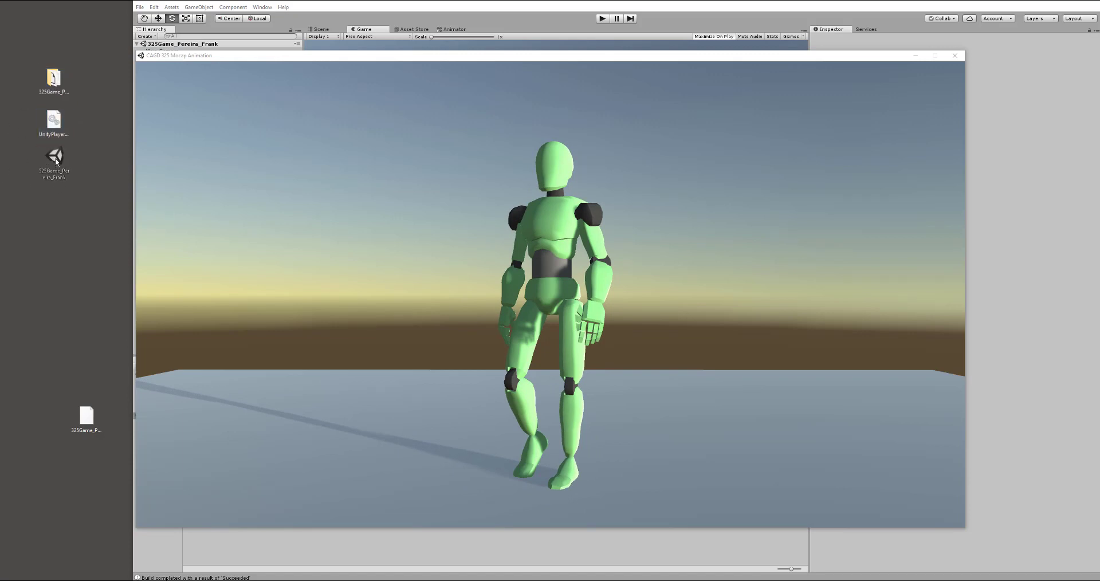
Step: Close the running game and relaunch it from the built executable on the desktop with the default configuration
drag(32, 57, 97, 285)
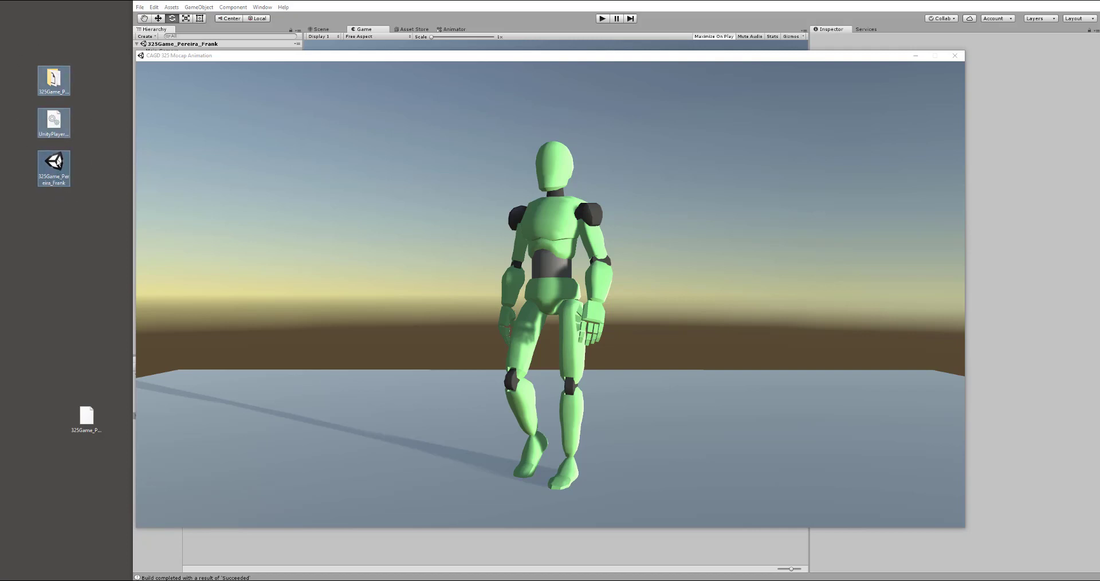
click(955, 55)
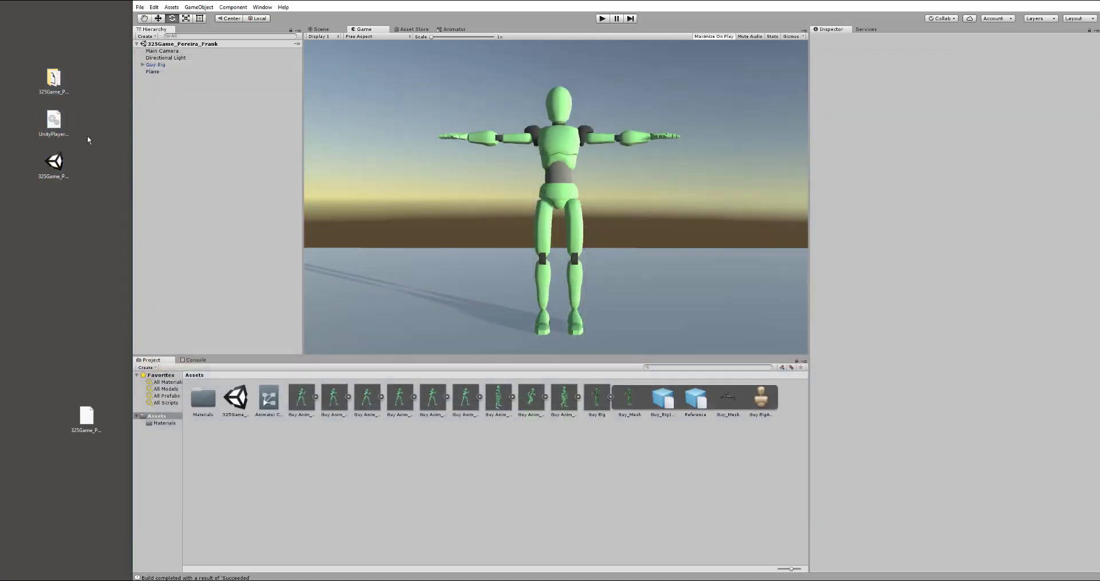
double_click(53, 166)
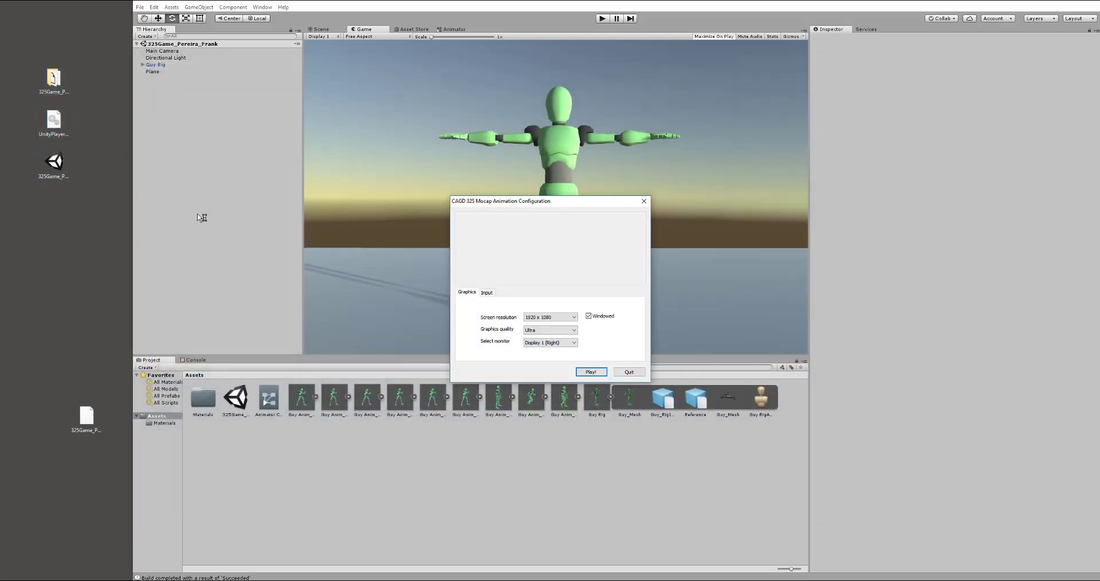
click(595, 374)
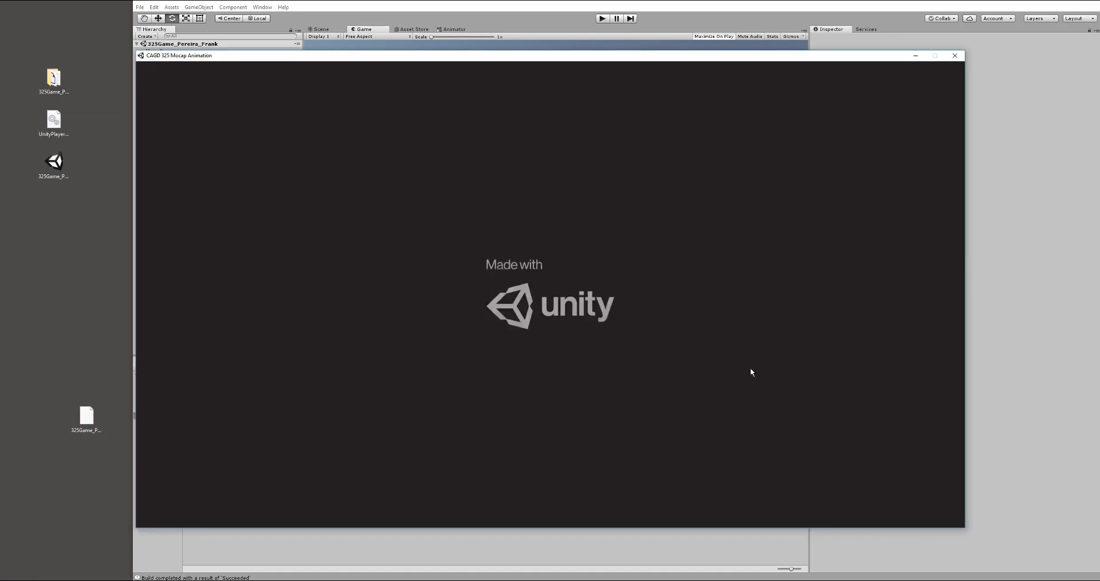